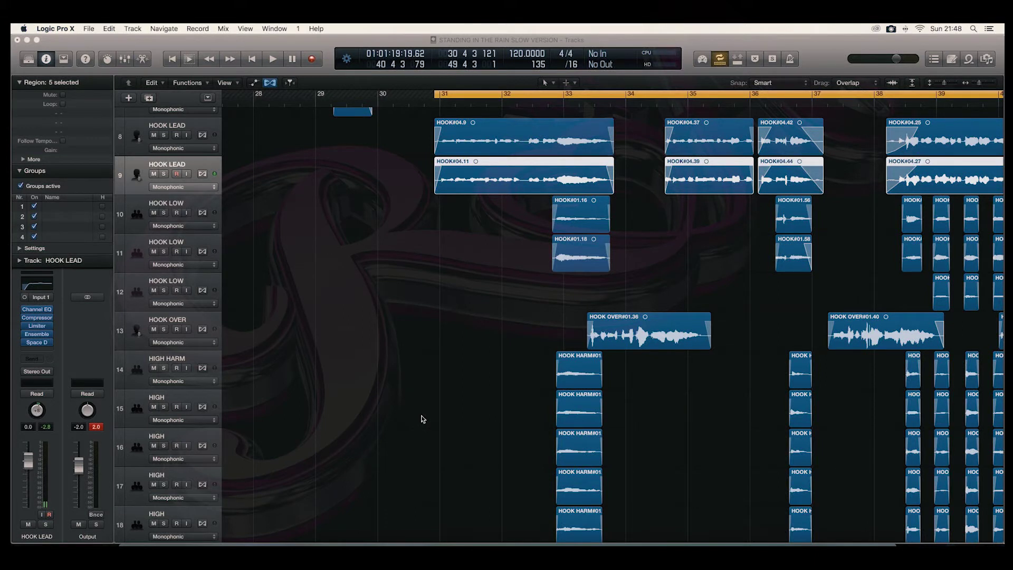
Step: Deselect the HOOK LEAD regions and play the stacked hook vocals from bar 31
scroll(545, 332, right, 3)
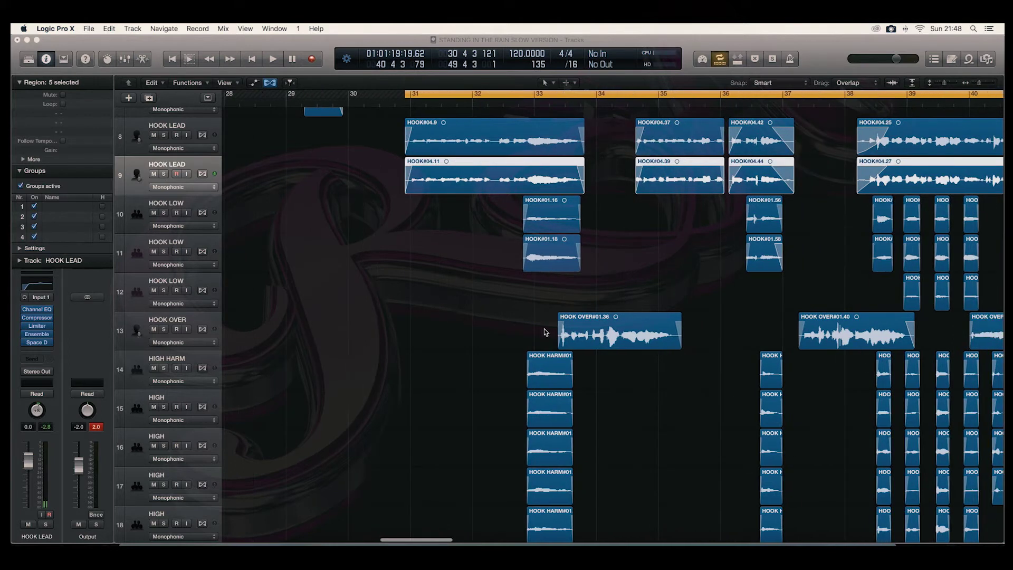
scroll(546, 332, right, 5)
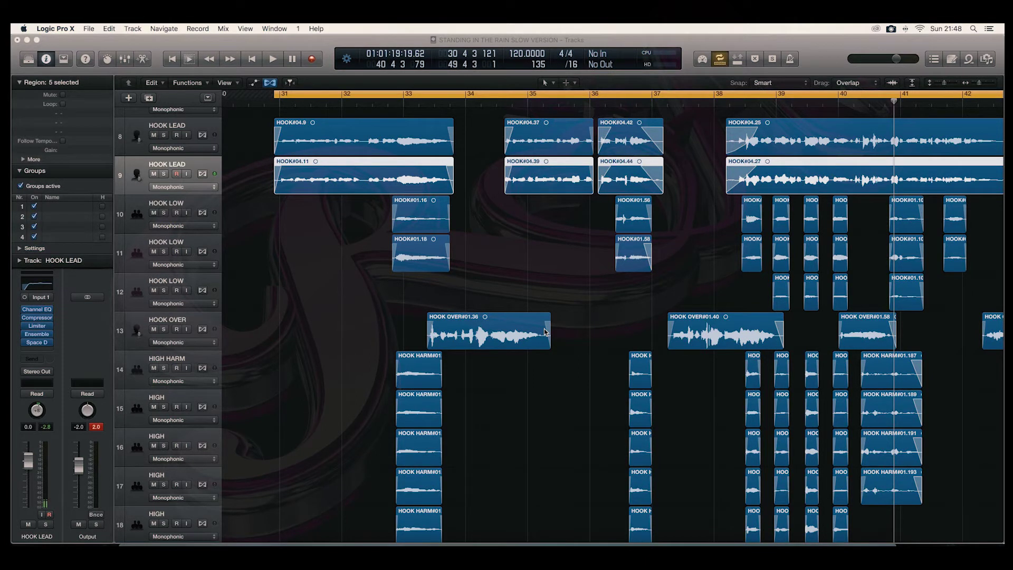
click(308, 356)
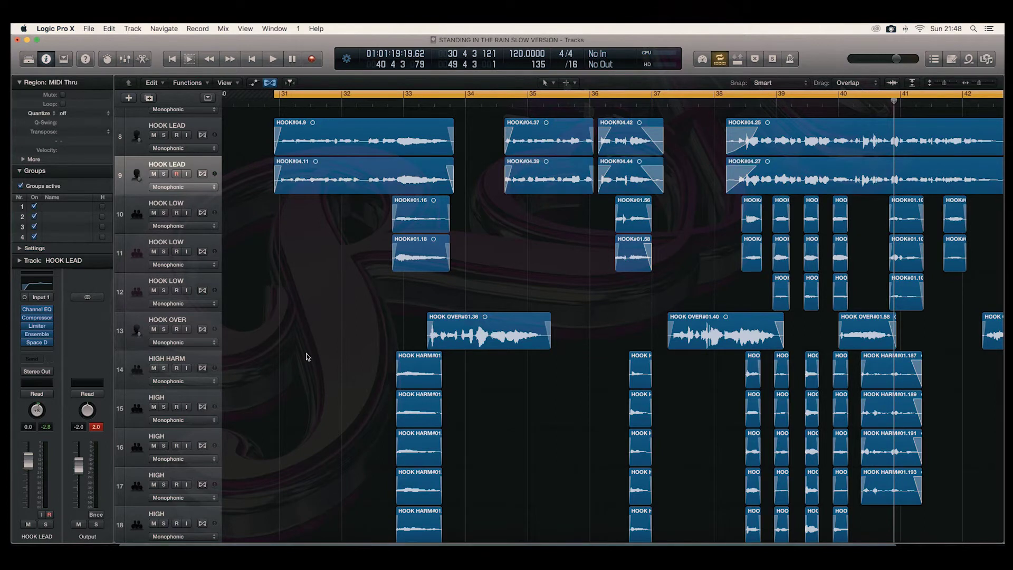
key(space)
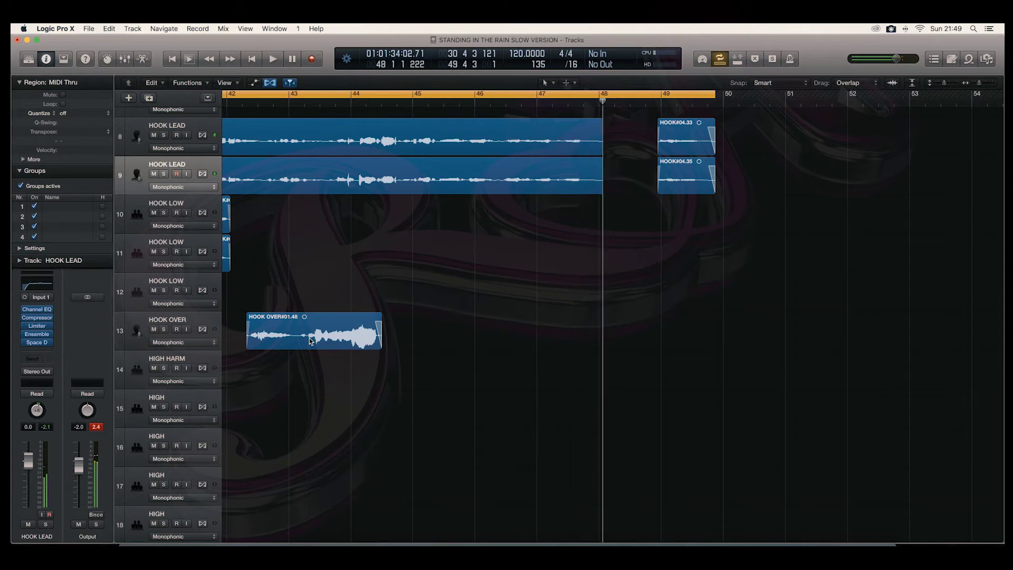
Step: Stop playback and scroll back so bars 30–42 of the stacked hook vocals are visible
key(space)
scroll(309, 338, left, 3)
scroll(311, 341, left, 10)
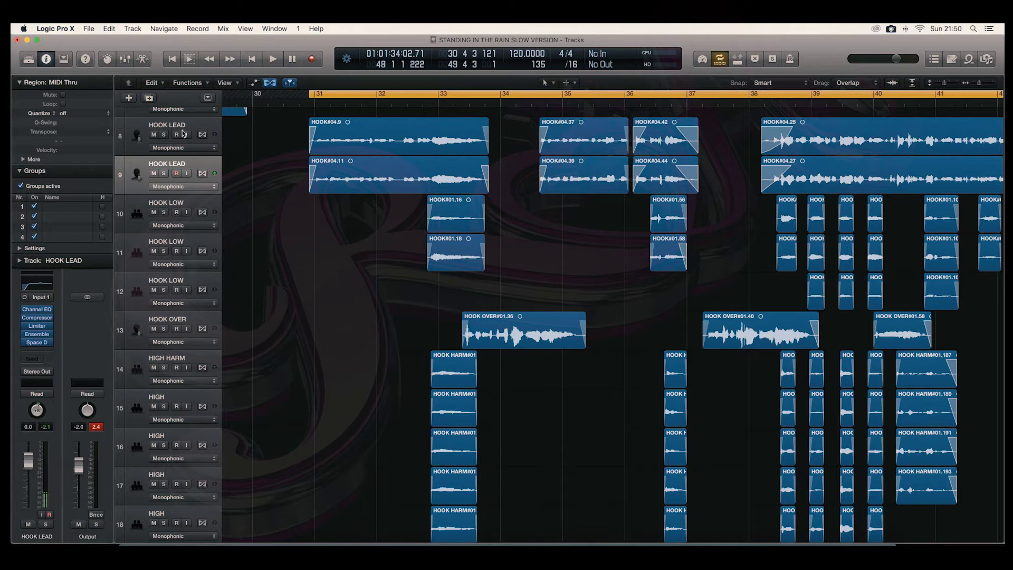
Step: Show the flex controls and enable flex on both HOOK LEAD tracks, 8 and 9
click(270, 82)
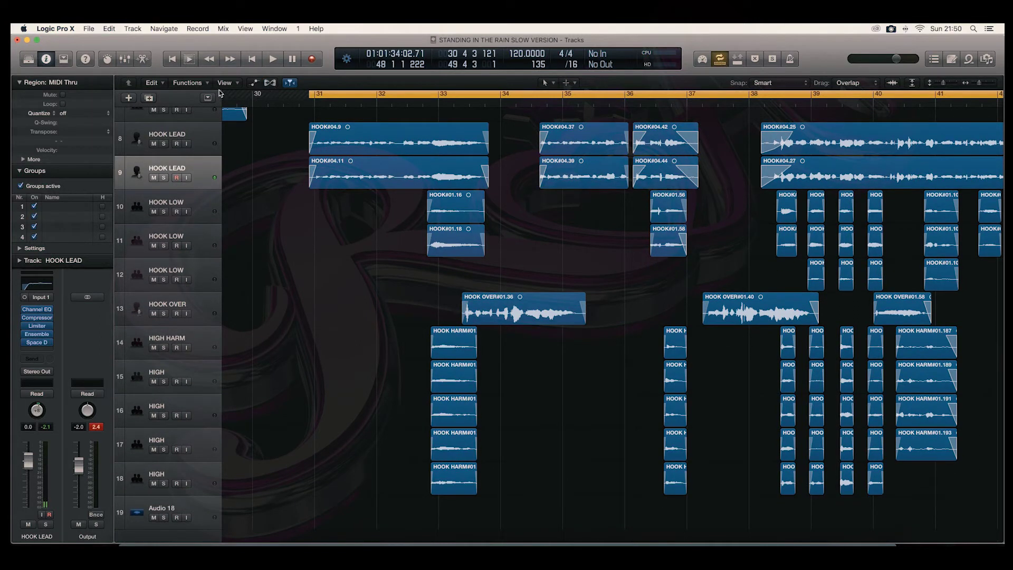
click(269, 83)
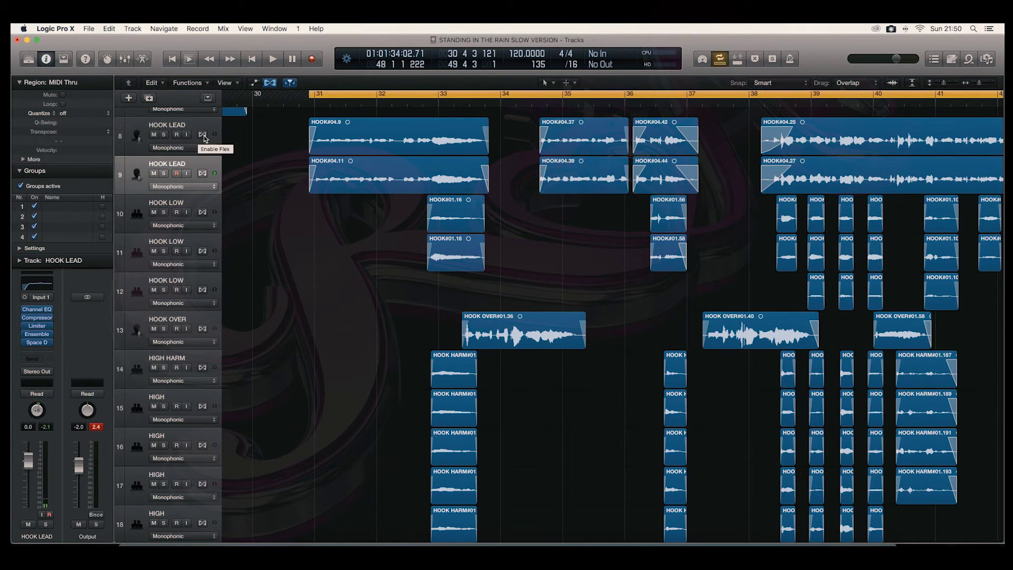
click(205, 136)
click(203, 175)
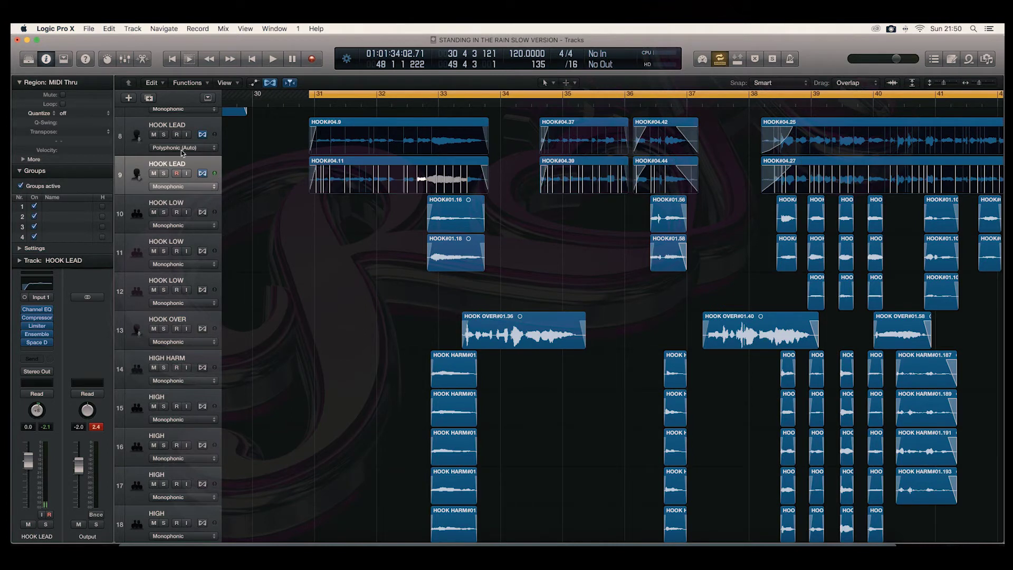
Step: Set track 9's flex mode to Flex Time – Polyphonic and make the tracks taller
click(216, 187)
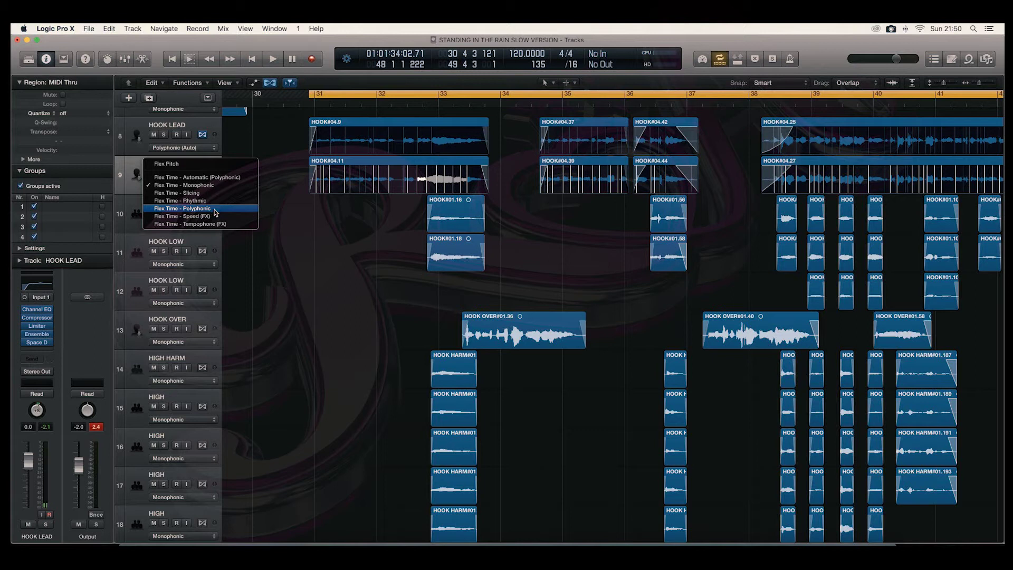
click(216, 209)
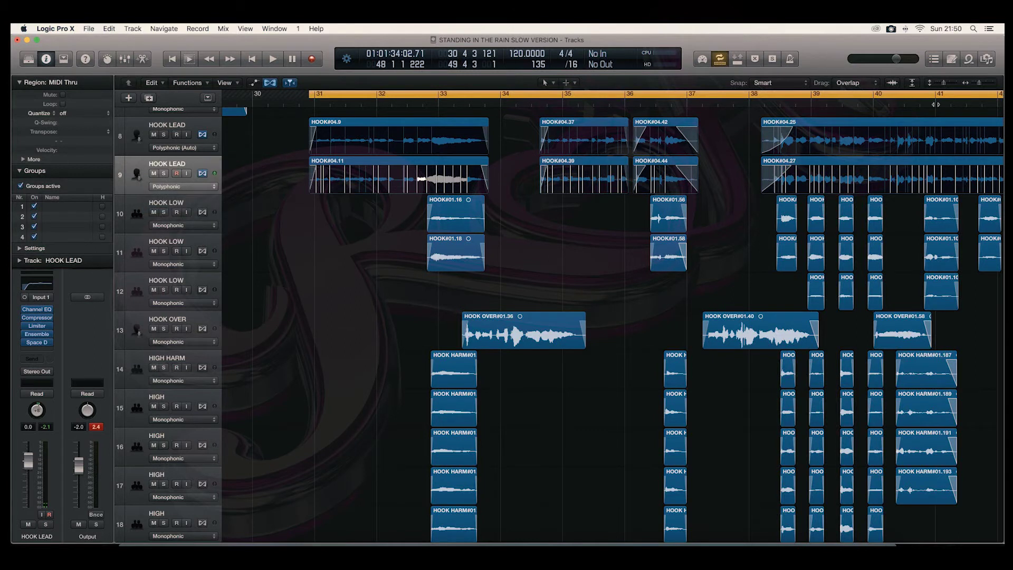
drag(944, 82, 986, 85)
Step: Zoom in and frame the start of HOOK#04.9 and HOOK#04.11 to compare their waveforms
key(z)
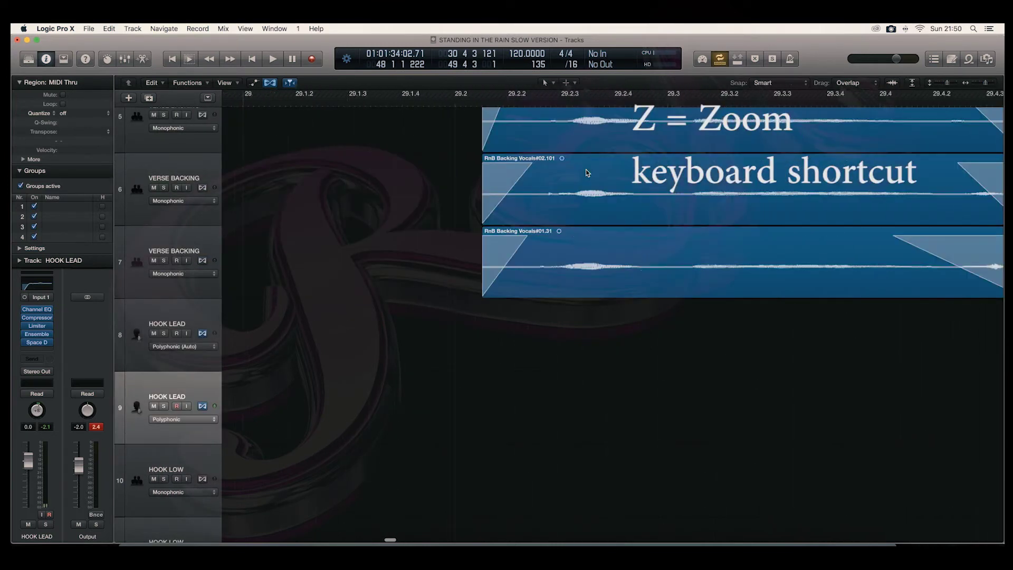
key(z)
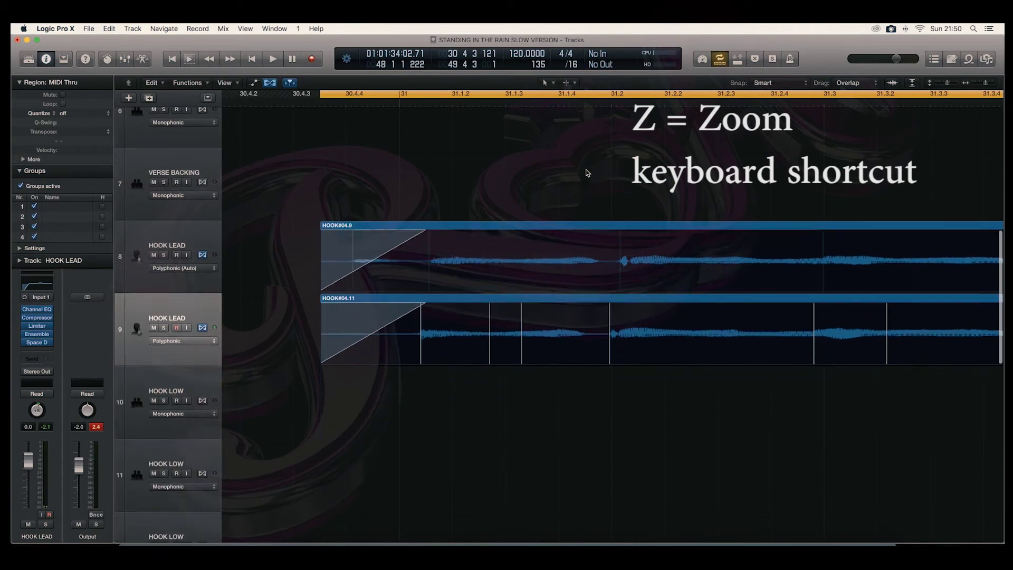
scroll(585, 170, down, 2)
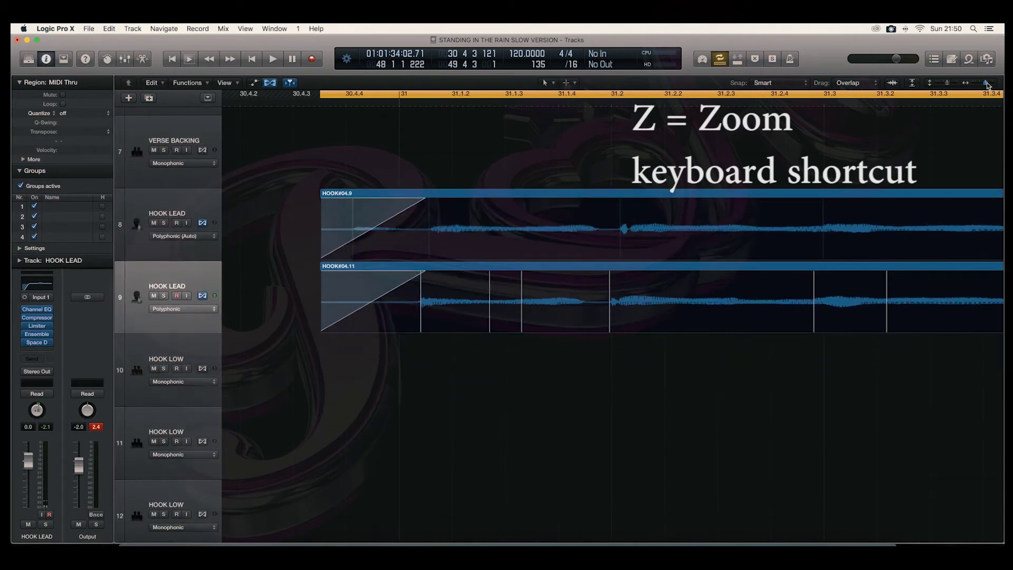
drag(988, 85, 986, 86)
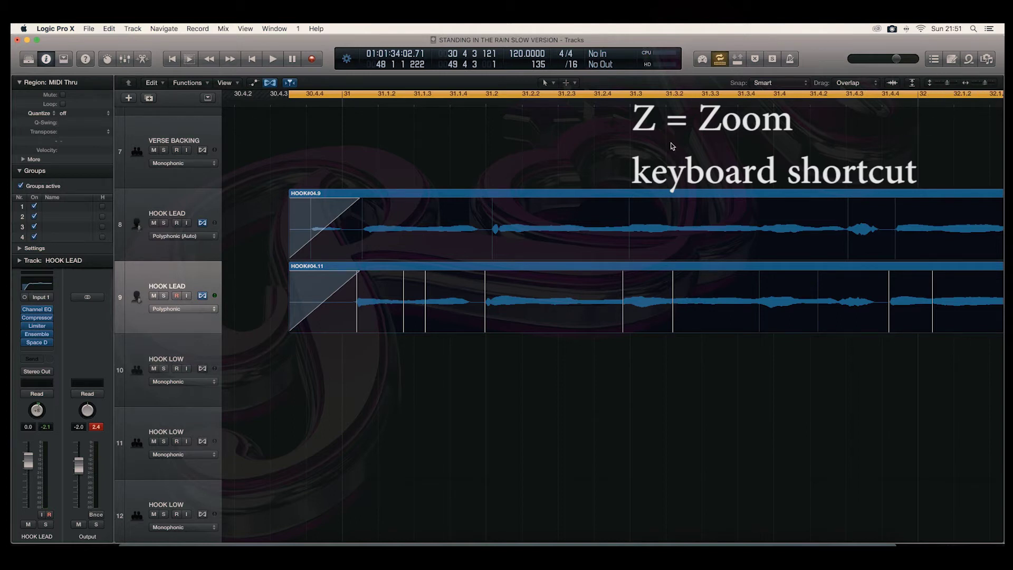
scroll(689, 152, right, 1)
scroll(688, 151, right, 5)
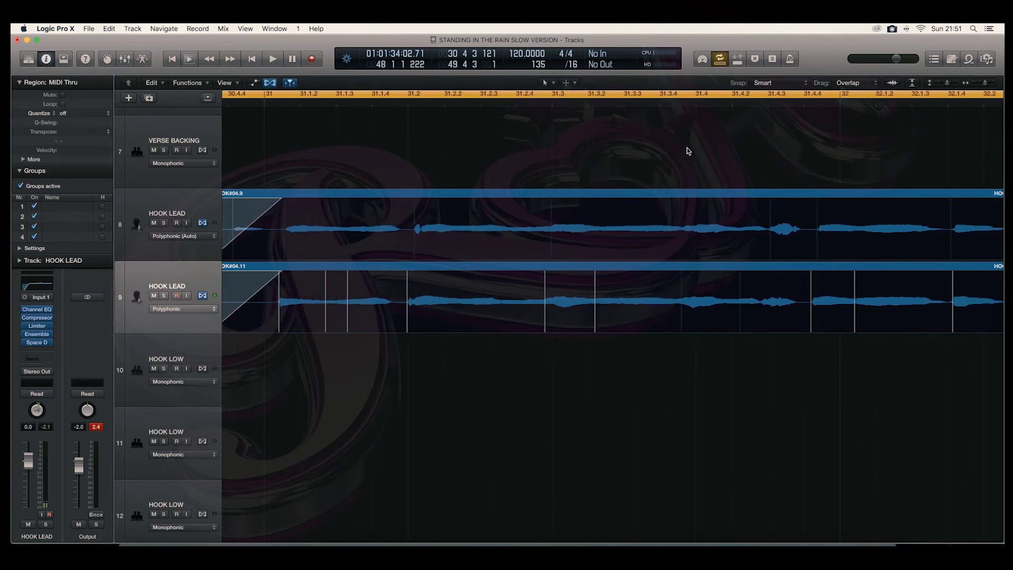
scroll(688, 151, left, 6)
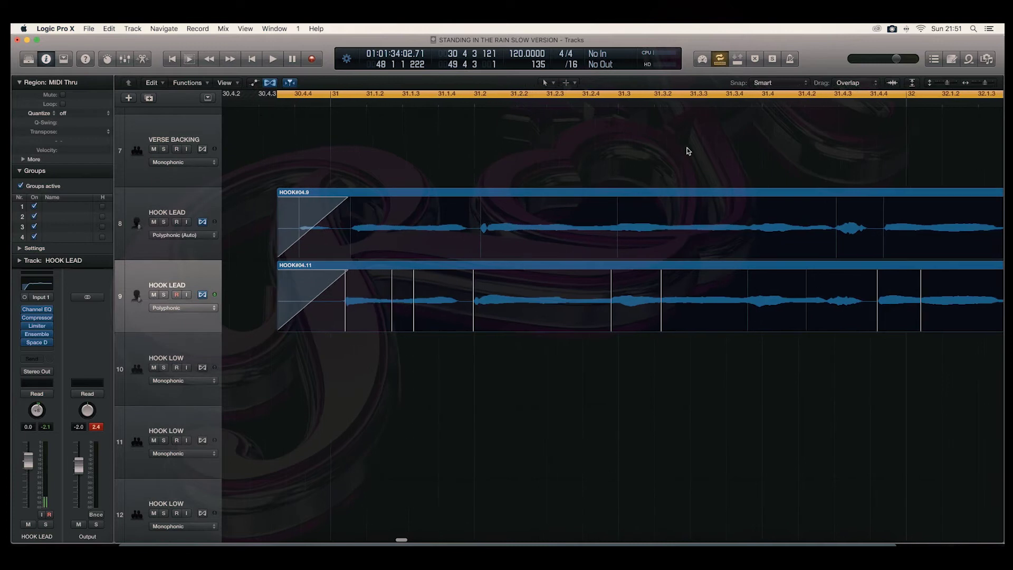
scroll(689, 152, right, 2)
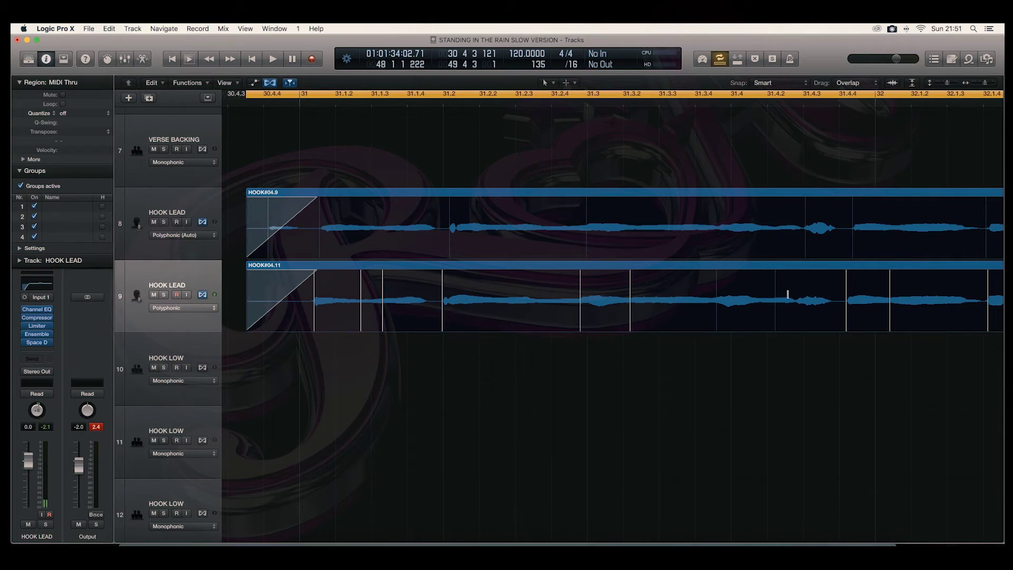
scroll(788, 294, right, 1)
scroll(788, 294, right, 1)
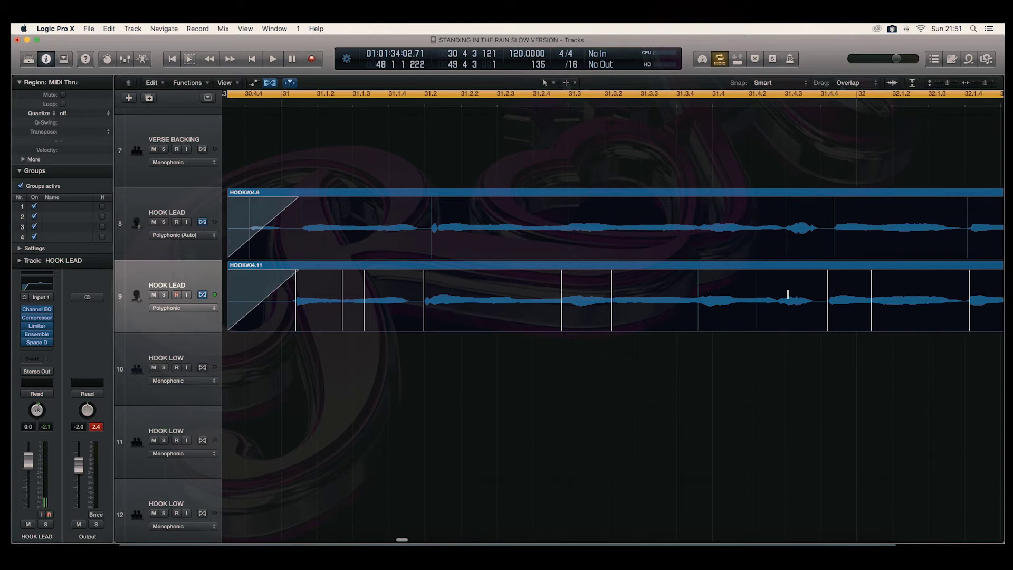
scroll(788, 294, right, 1)
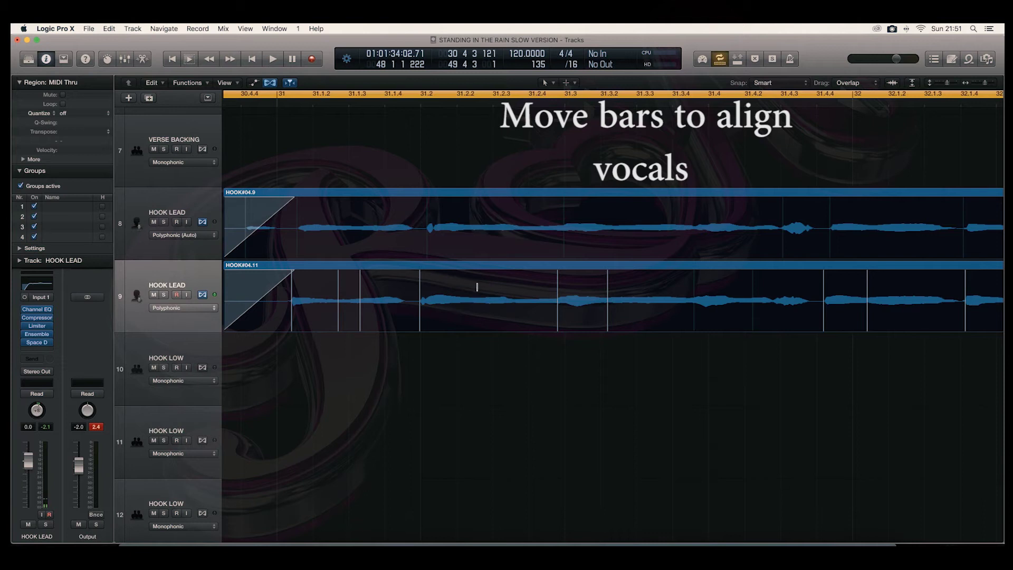
mouse_move(292, 275)
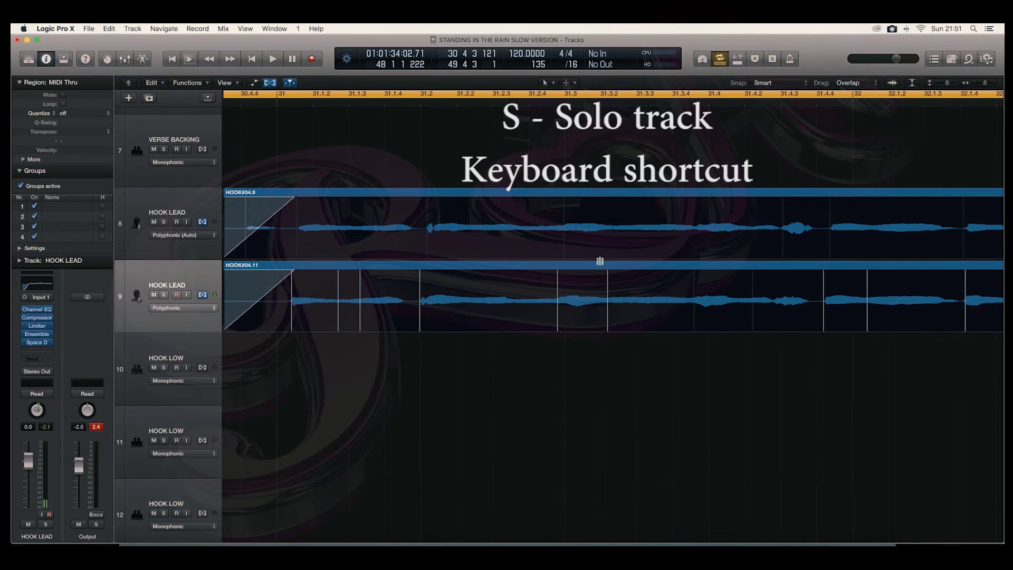
Step: Solo both HOOK LEAD tracks and play their opening phrase from bar 31 to bar 33
scroll(651, 262, right, 3)
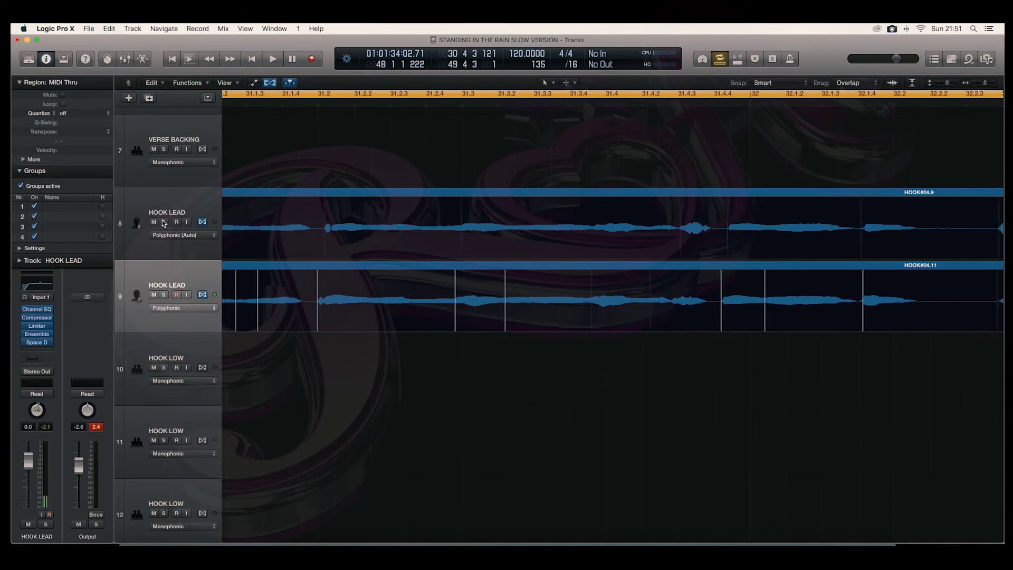
key(s)
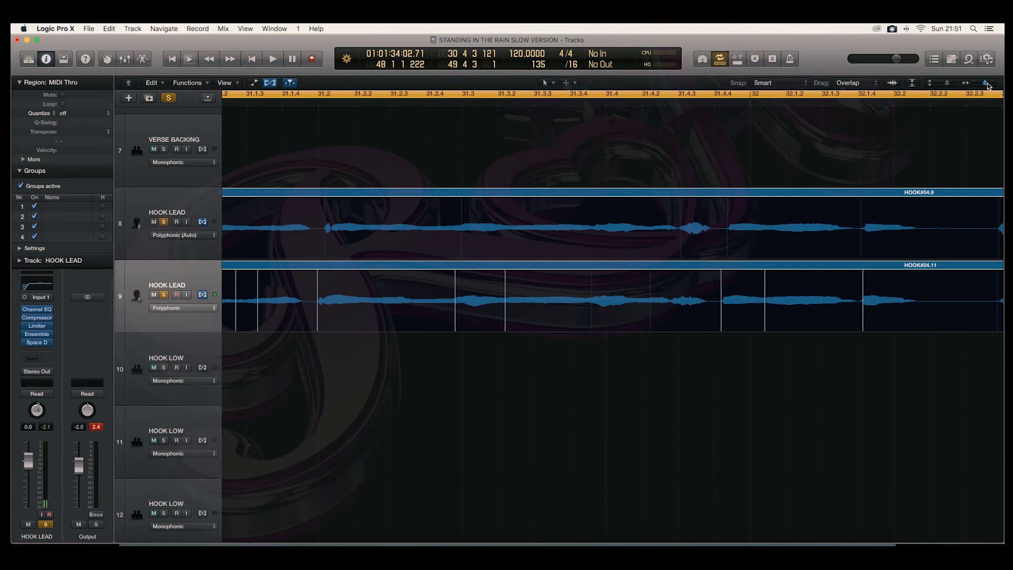
drag(983, 83, 986, 85)
key(space)
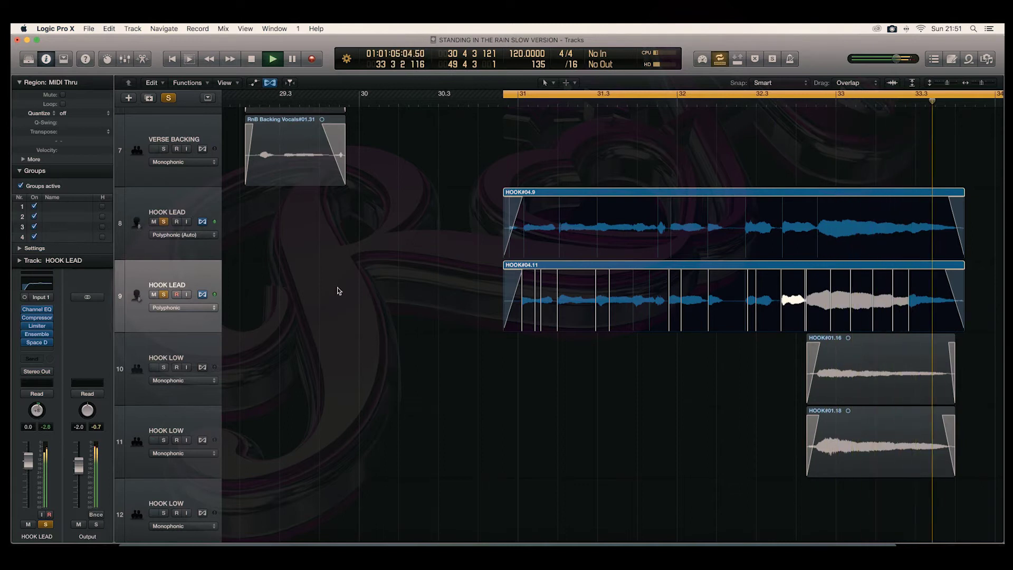
key(space)
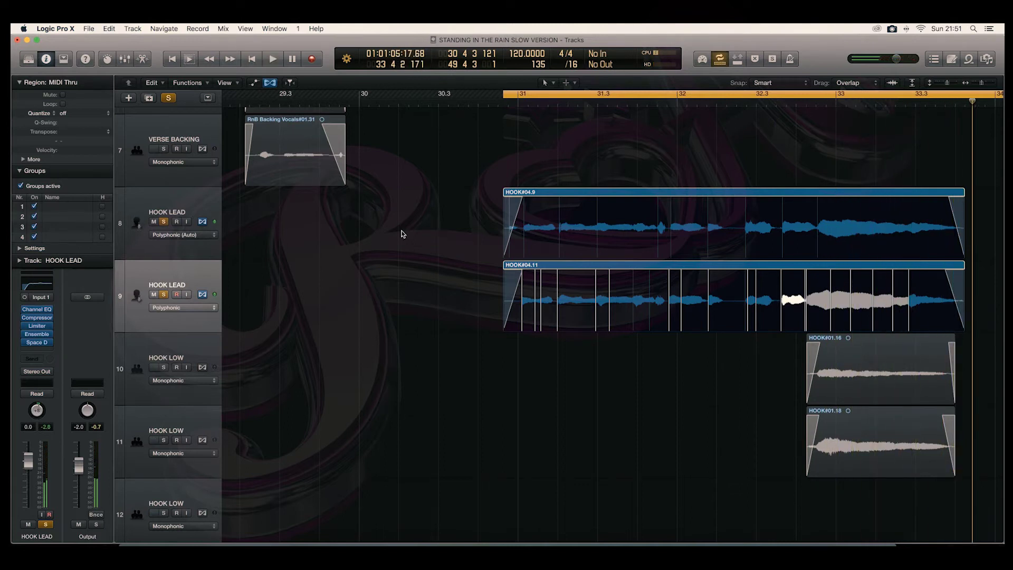
scroll(403, 234, right, 5)
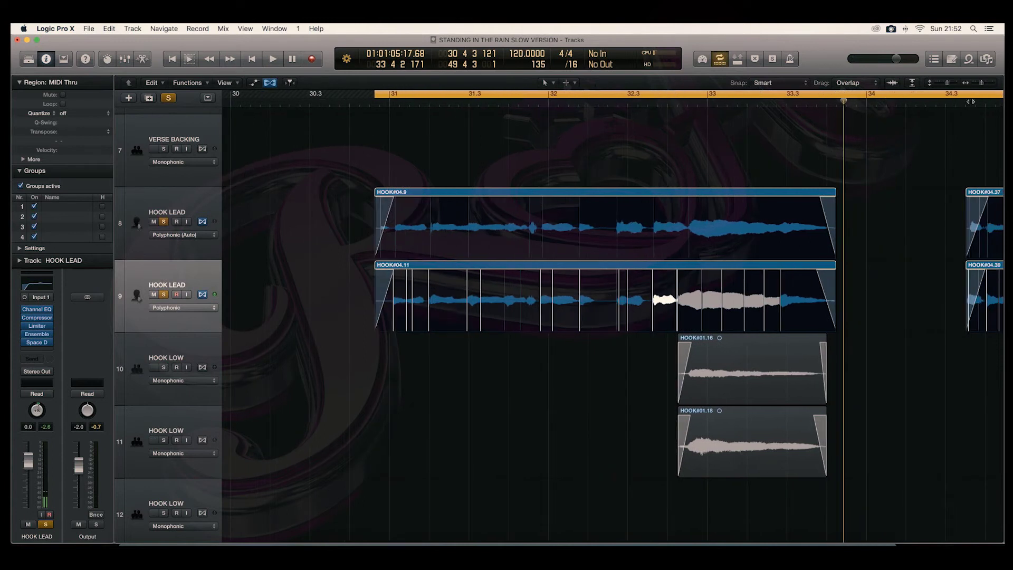
Step: Stretch HOOK#04.11's phrase to match the first take and audition the alignment
drag(980, 83, 983, 83)
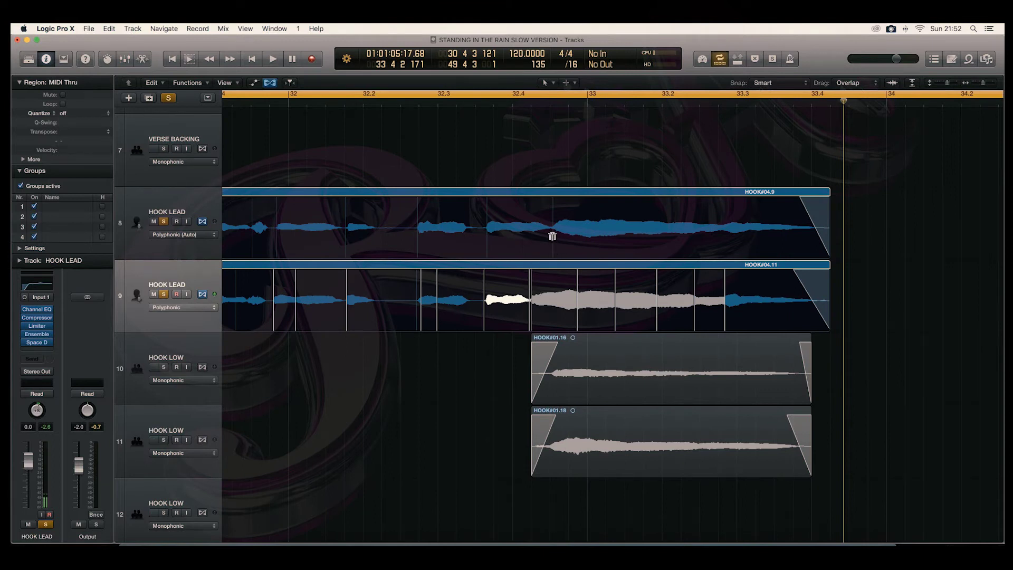
drag(532, 323, 549, 322)
key(space)
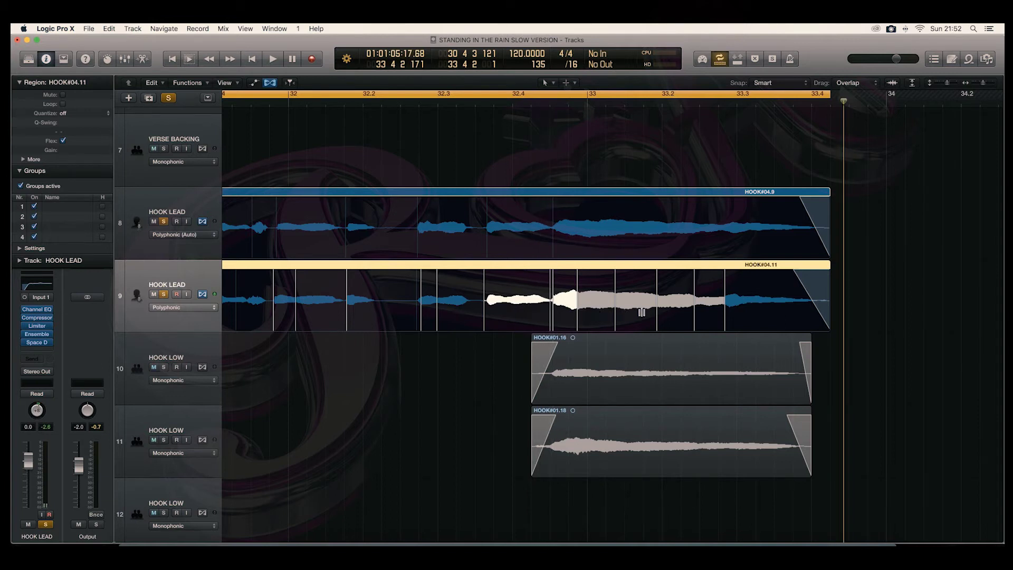
scroll(421, 306, left, 2)
scroll(421, 306, left, 5)
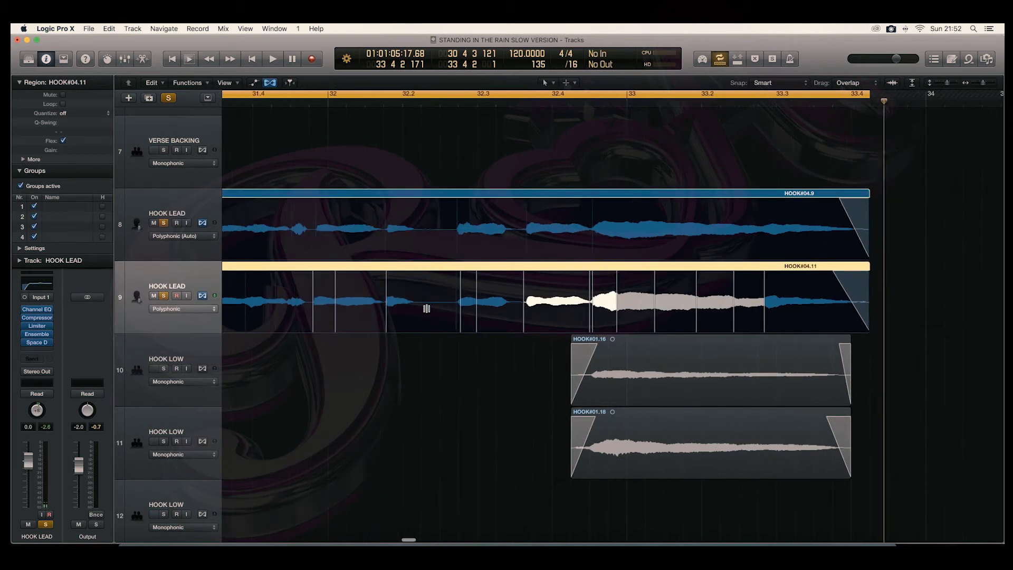
click(536, 313)
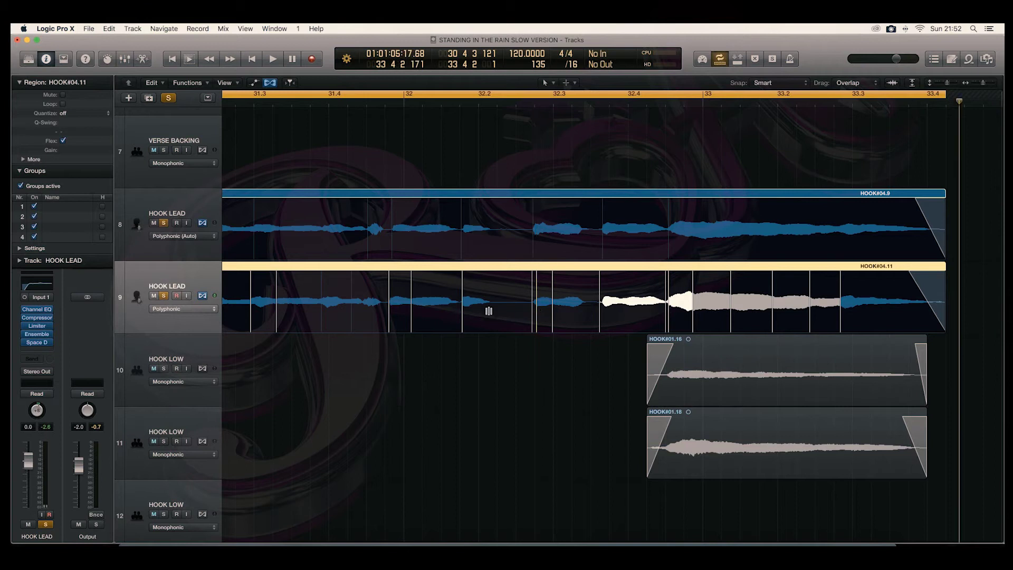
Step: Add flex markers across HOOK#04.11 near bar 32.1, nudging one slightly later
scroll(488, 312, left, 1)
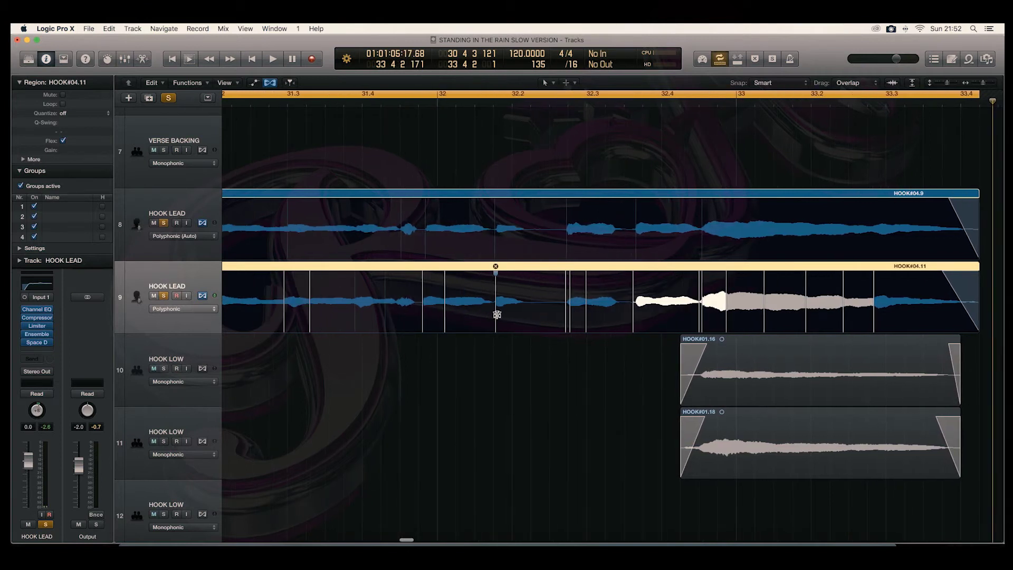
click(497, 315)
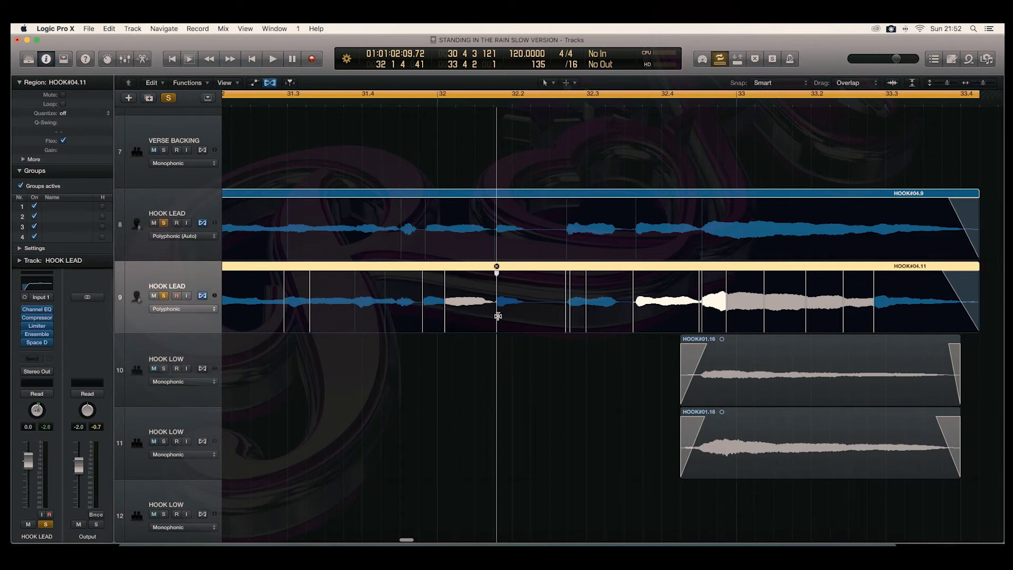
scroll(485, 314, left, 4)
scroll(485, 313, left, 1)
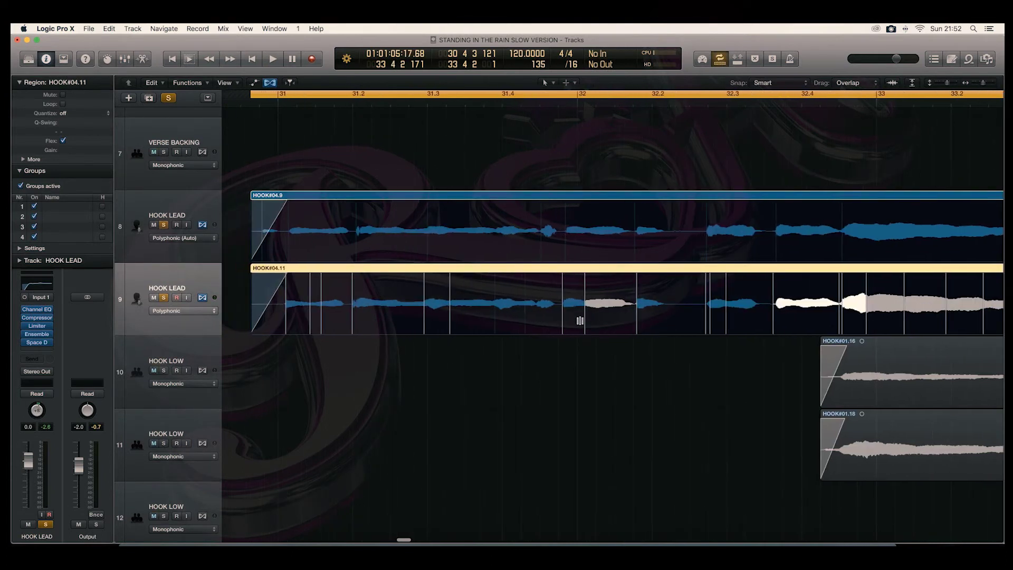
click(562, 318)
drag(562, 317, 564, 317)
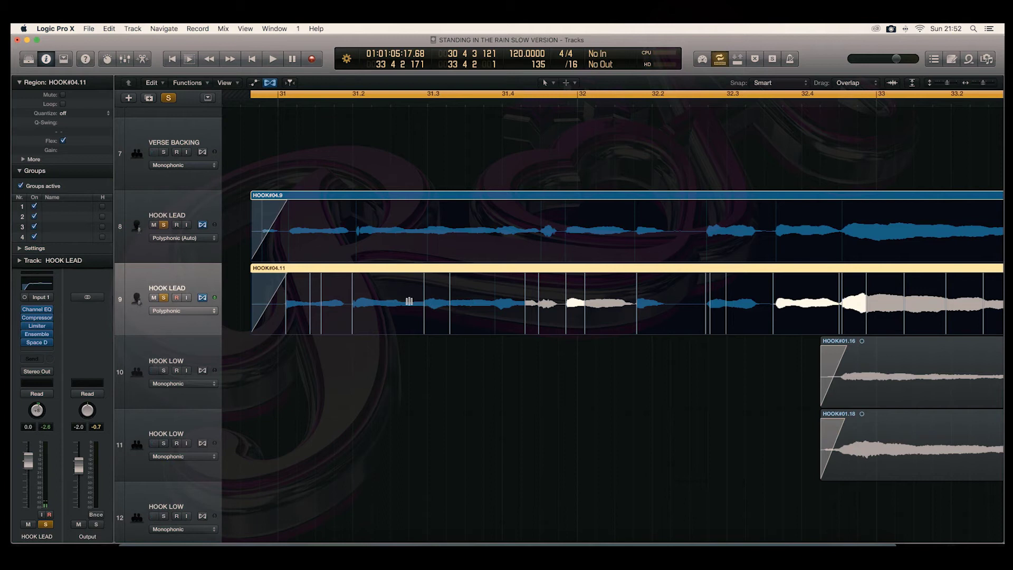
click(396, 304)
scroll(378, 303, left, 2)
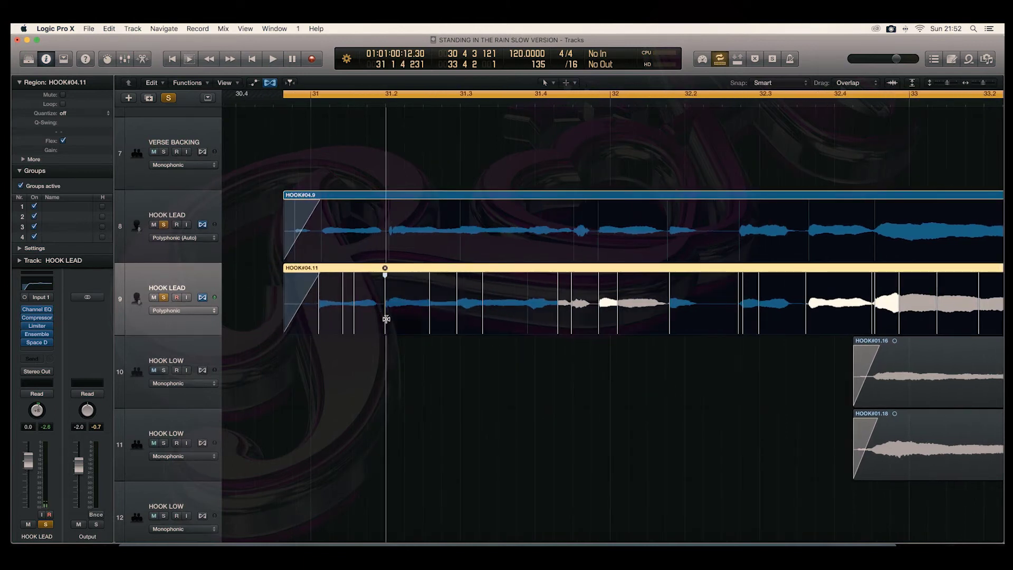
Step: Nudge the flex markers near bars 31.1 and 31.2 later and audition the hook
click(386, 318)
drag(388, 319, 389, 319)
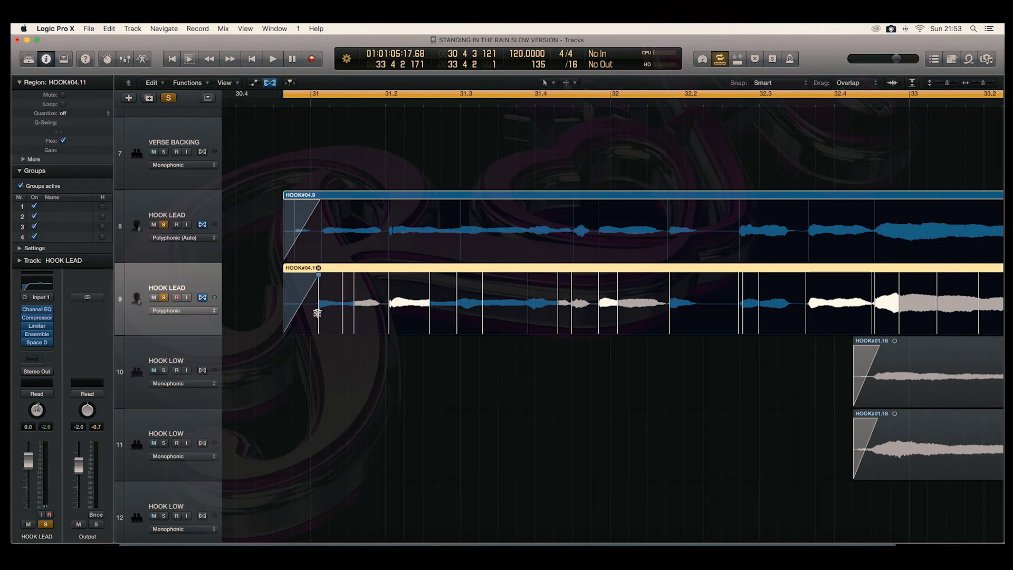
drag(317, 313, 320, 315)
key(space)
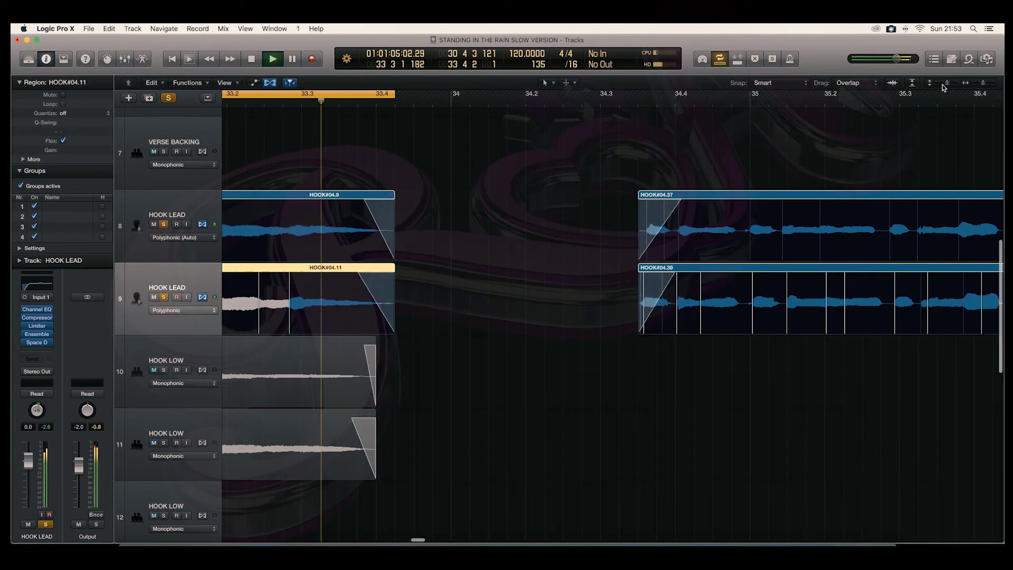
key(space)
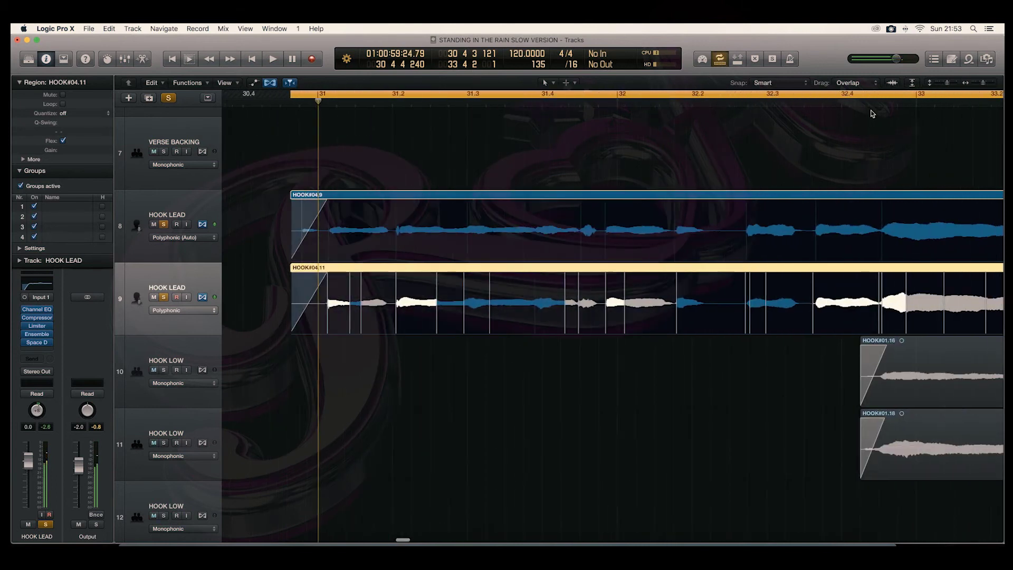
Step: Fine-tune a flex marker near bar 32.4.3, audition it, then unsolo the HOOK LEAD tracks
scroll(865, 127, right, 5)
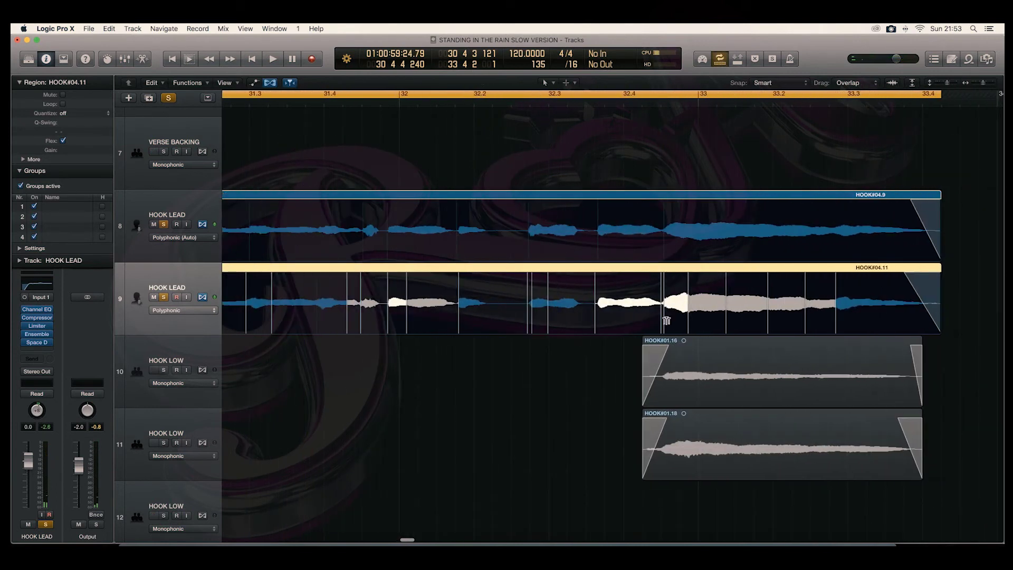
click(665, 320)
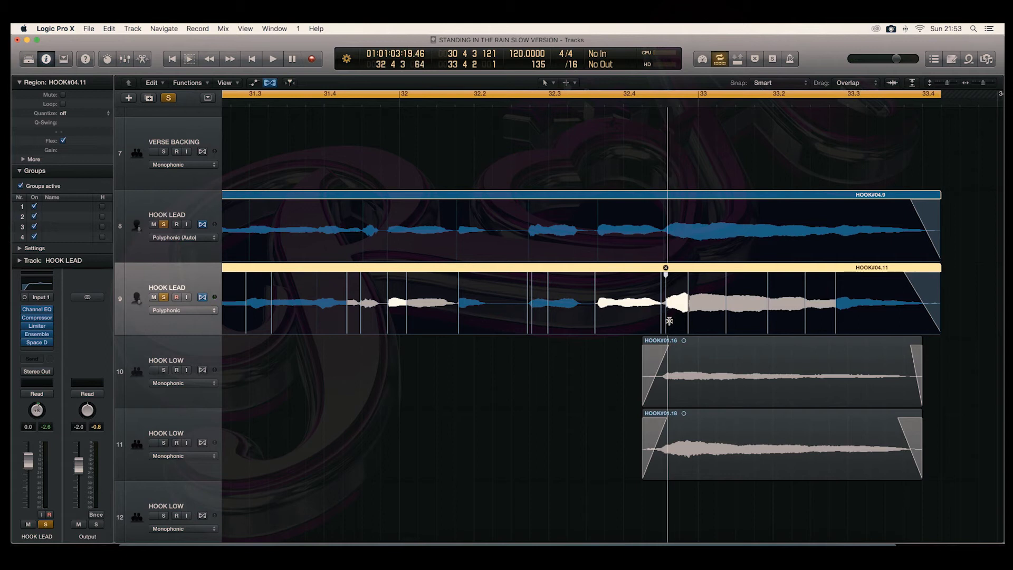
click(665, 321)
click(664, 320)
key(space)
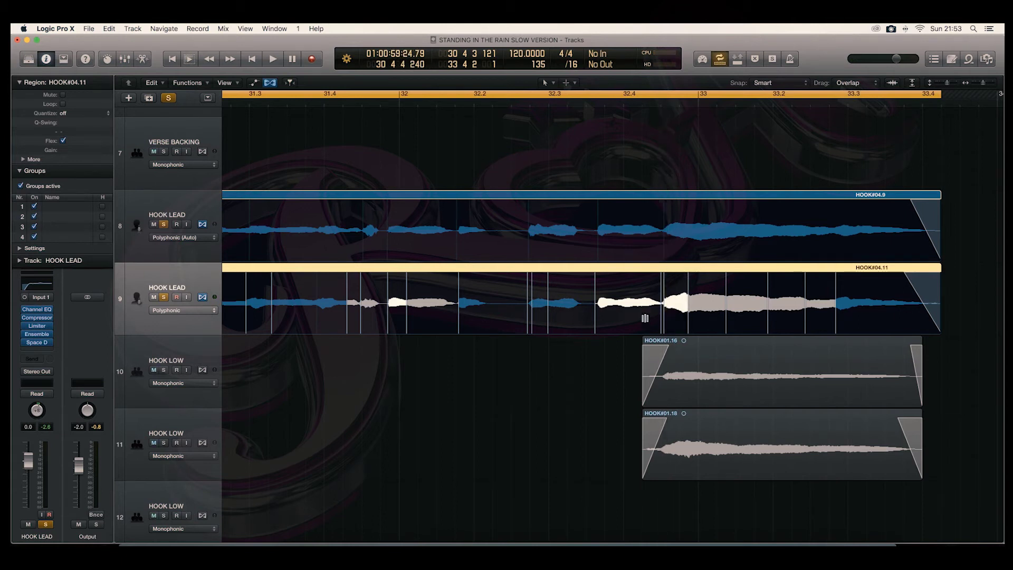
click(659, 320)
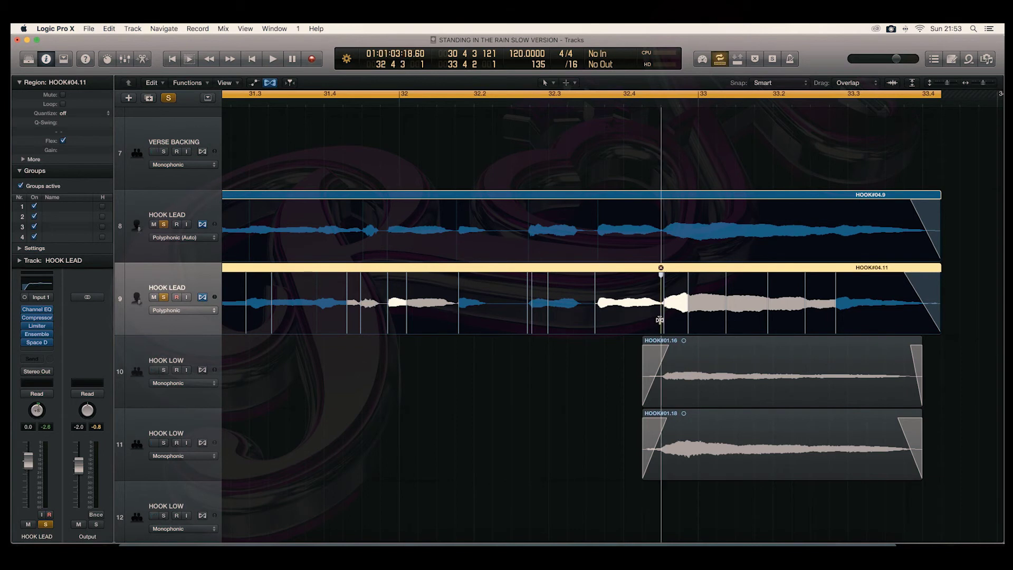
key(space)
key(space)
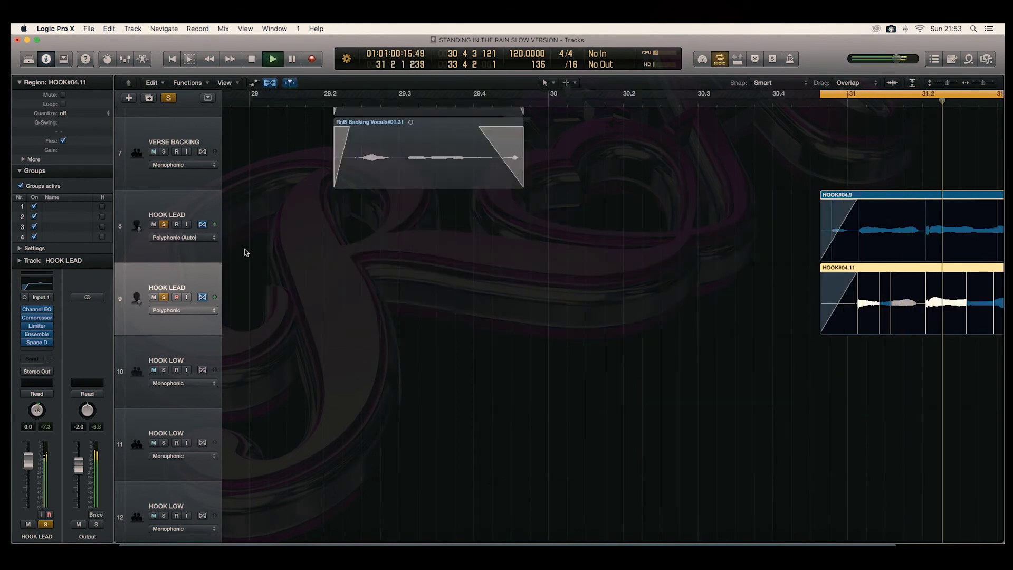
click(162, 225)
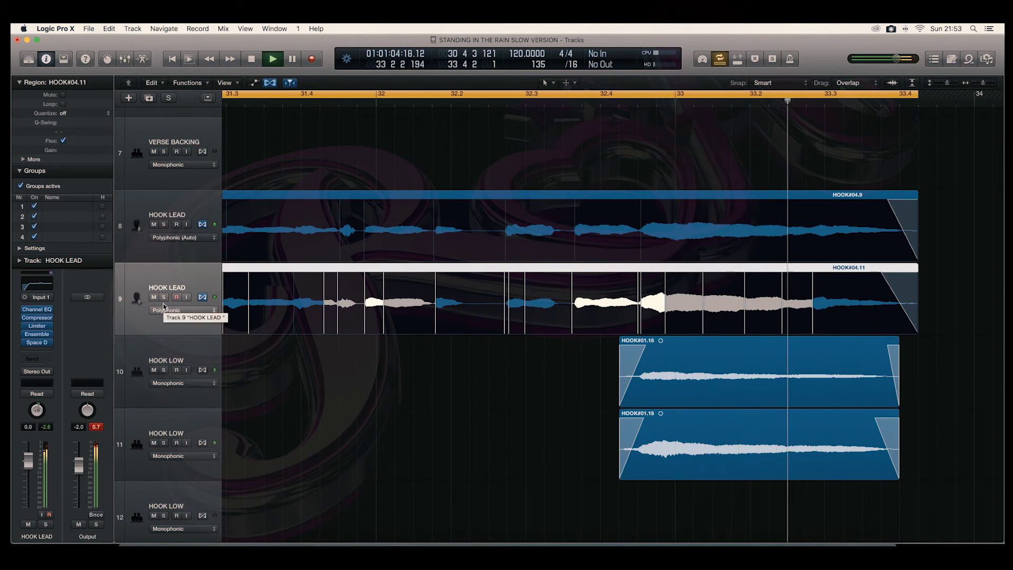
key(space)
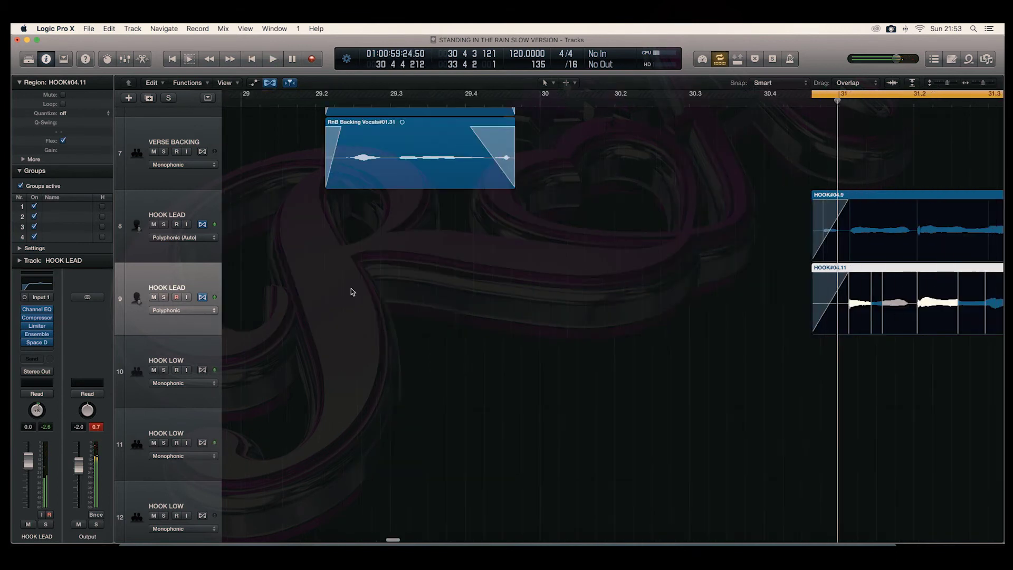
Step: Replace the loop with a cycle range from bar 34.3 to 37 and play it back
scroll(350, 288, right, 10)
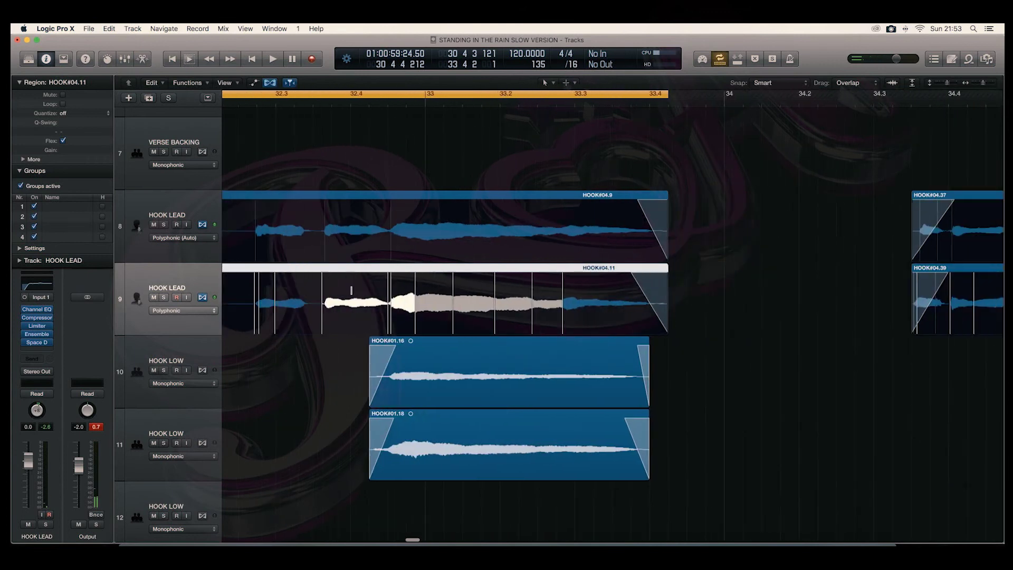
click(633, 94)
scroll(749, 141, right, 6)
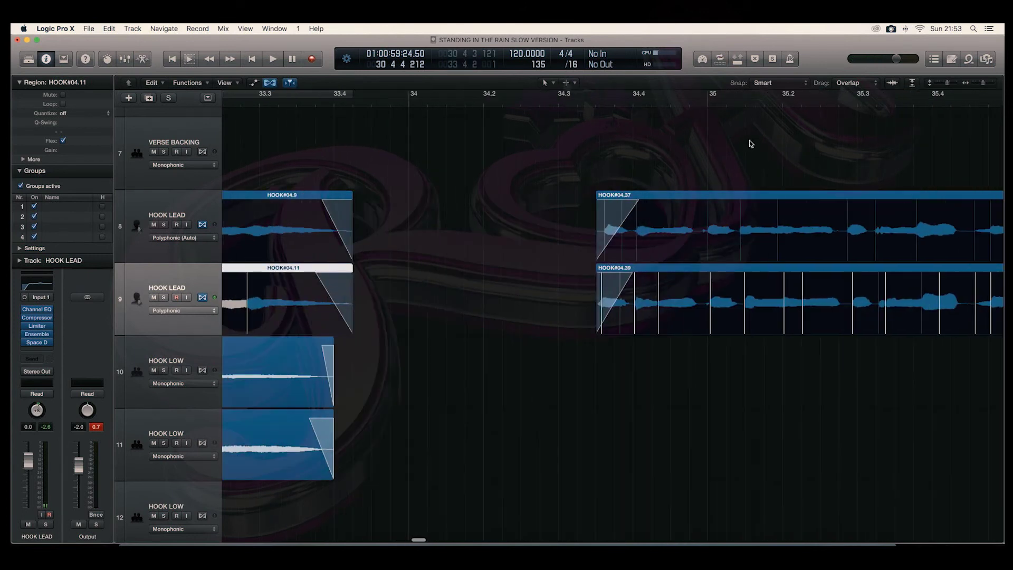
drag(574, 95, 981, 99)
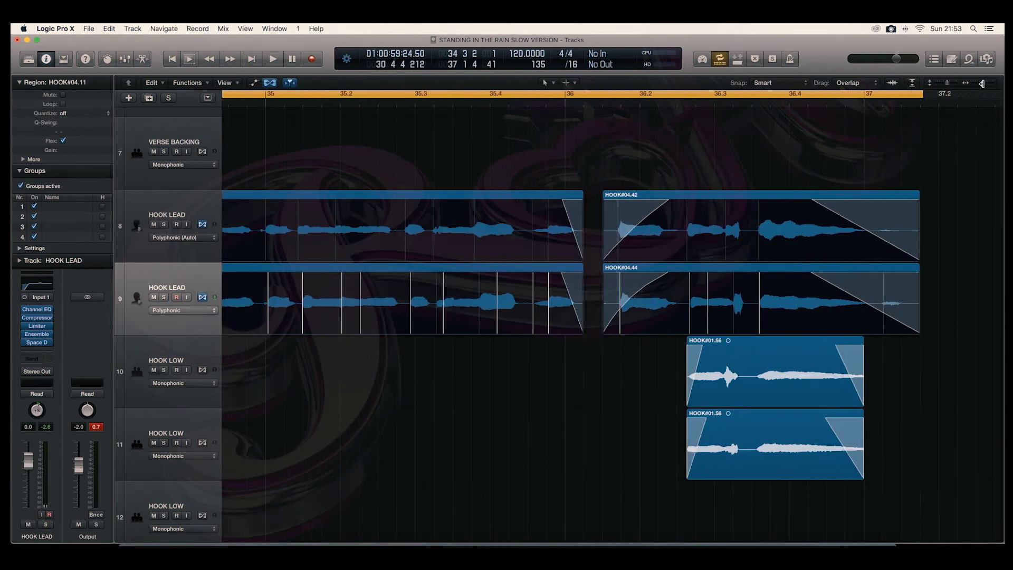
click(981, 83)
scroll(958, 131, left, 5)
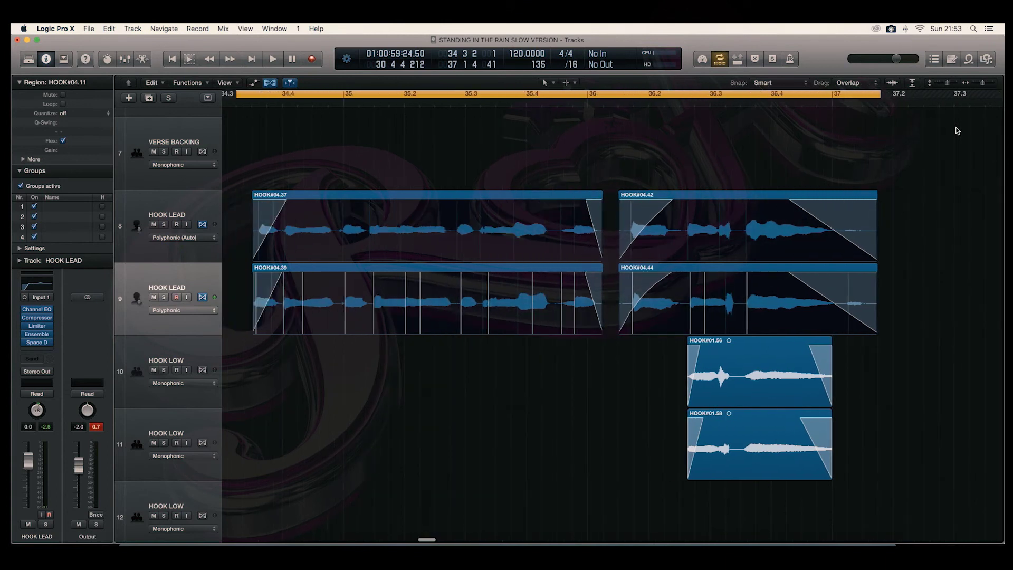
key(space)
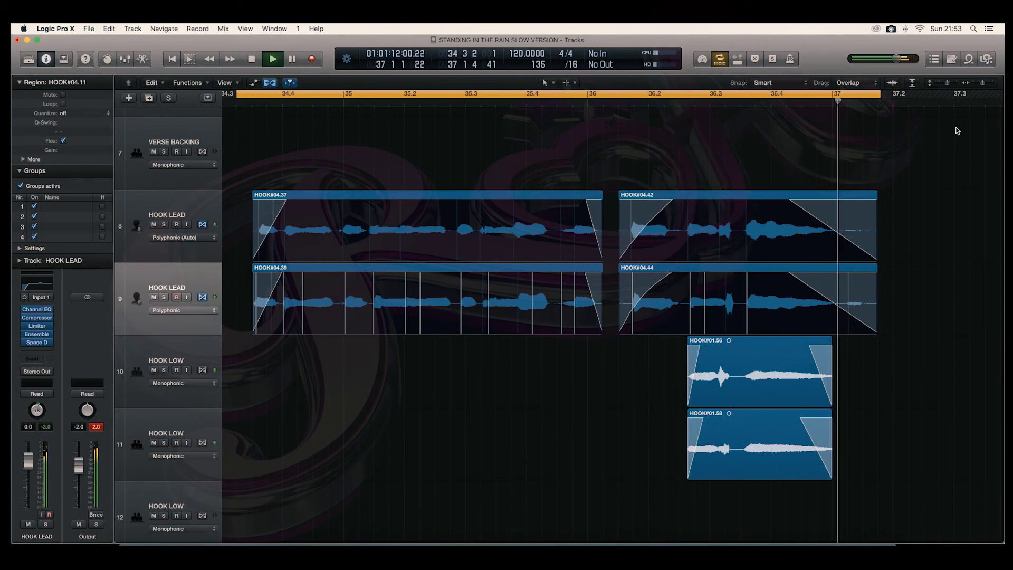
key(space)
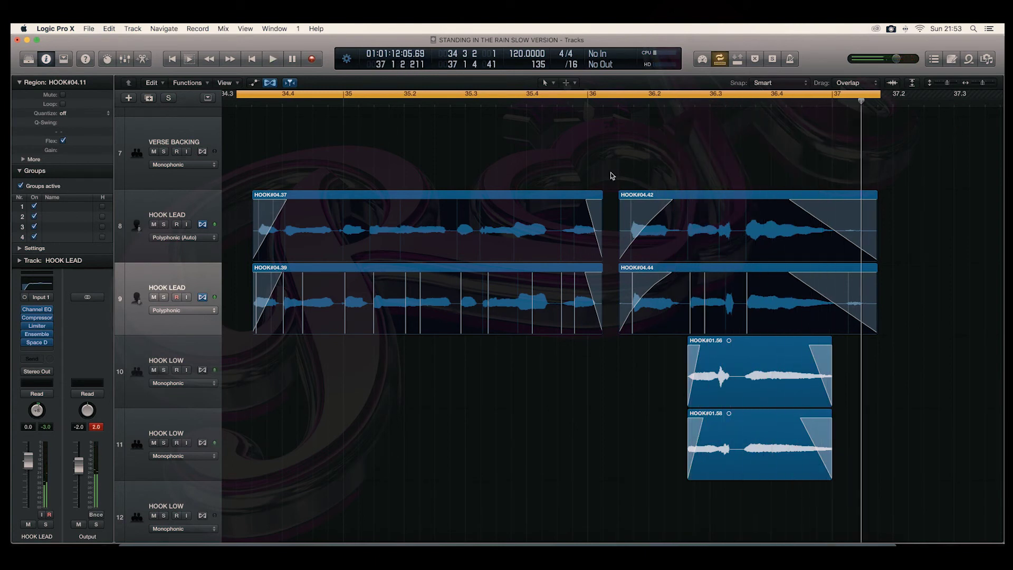
Step: Add two flex markers in HOOK#04.44 to line its syllables up with the first take
drag(983, 86, 986, 85)
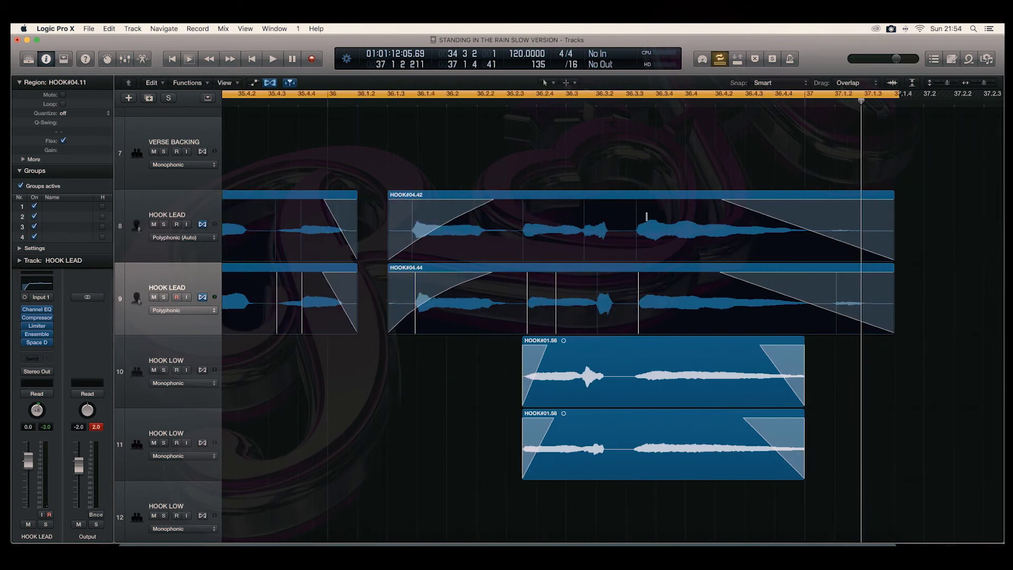
click(636, 315)
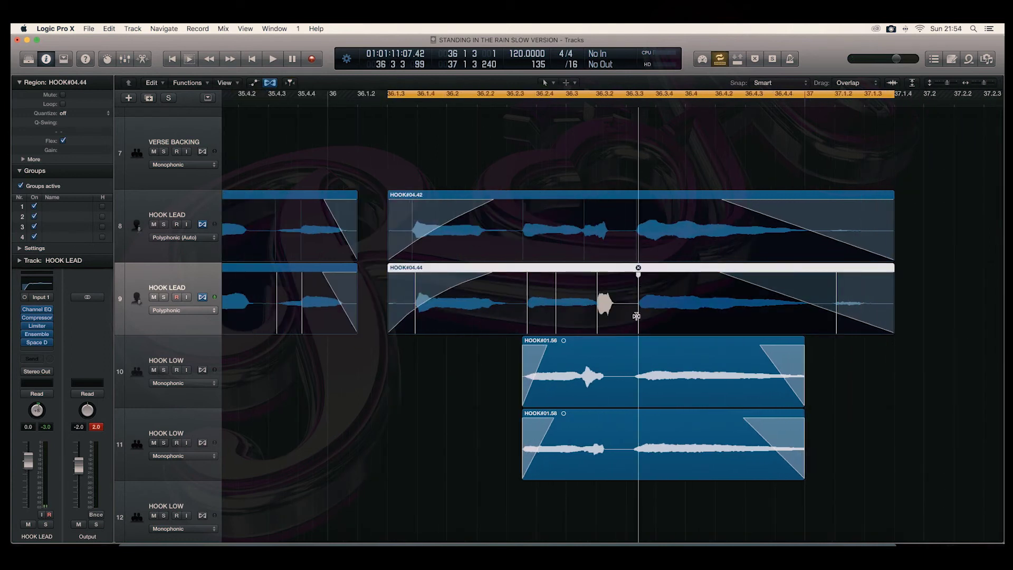
drag(637, 315, 629, 311)
scroll(607, 315, left, 4)
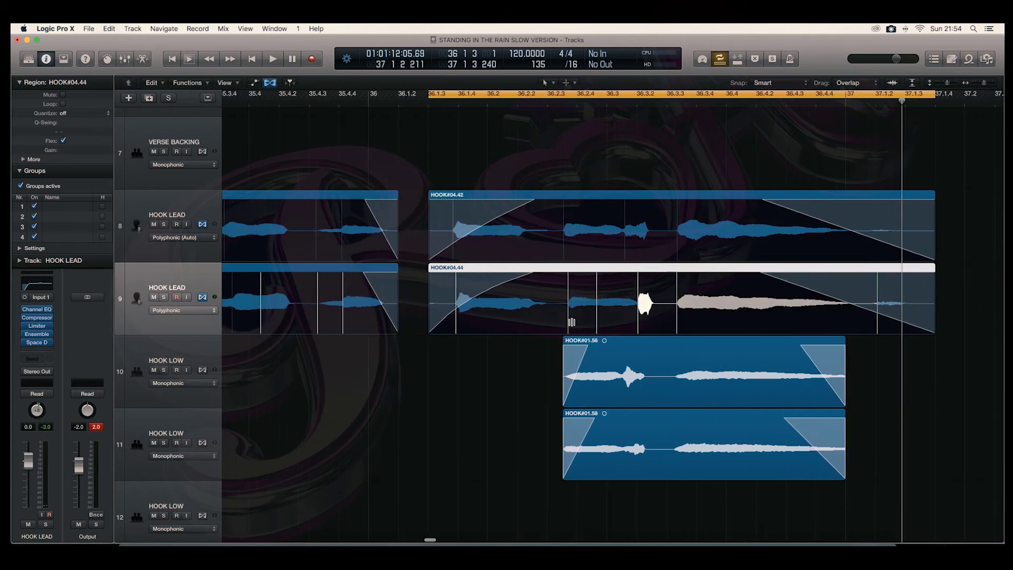
drag(570, 322, 564, 322)
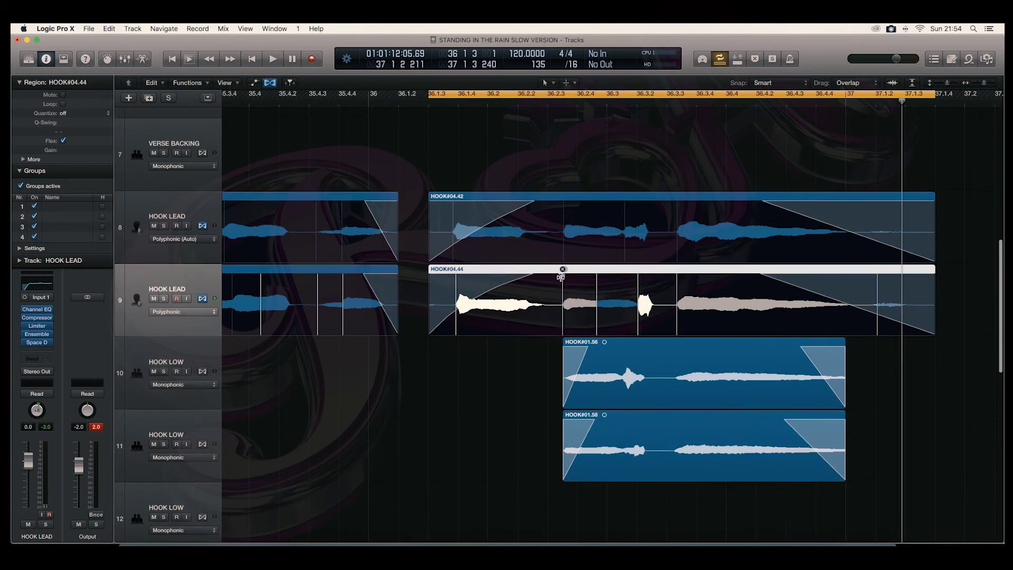
Step: Set the cycle range to region HOOK#04.39, bars 34 3 3 1 to 36 1 1 240
scroll(563, 322, left, 2)
scroll(560, 276, left, 10)
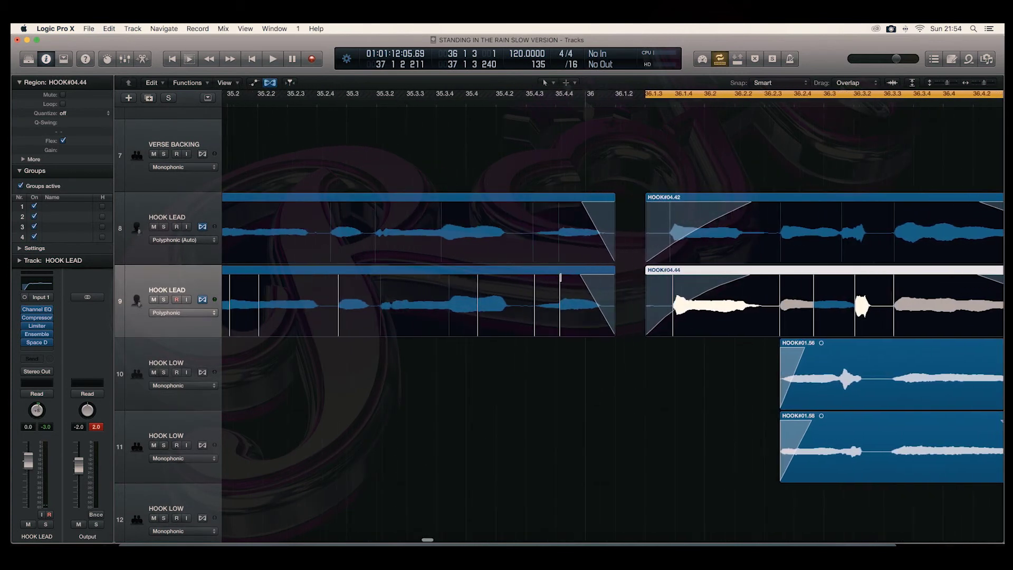
scroll(561, 276, left, 5)
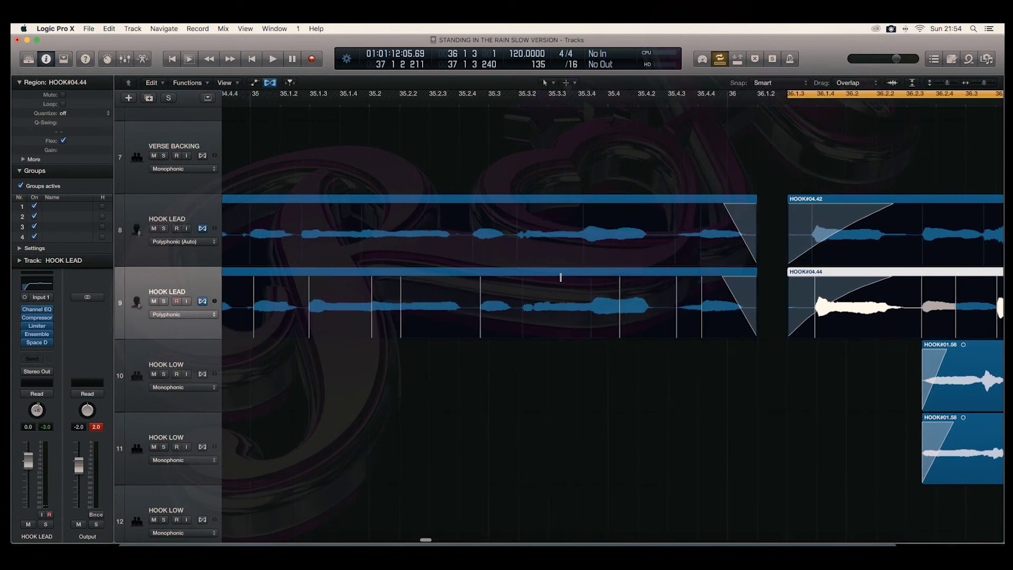
scroll(562, 278, left, 1)
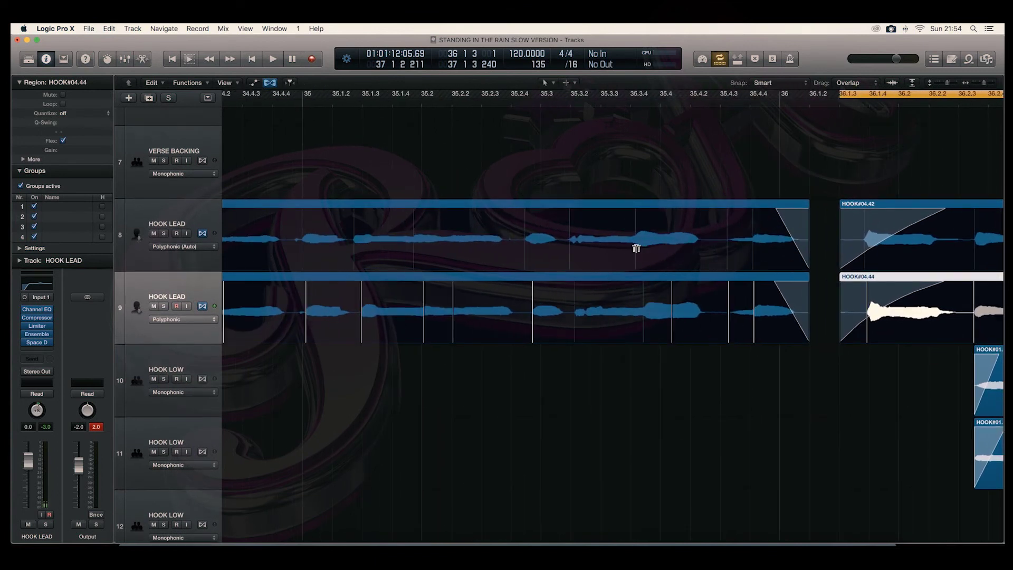
scroll(608, 313, left, 2)
click(557, 324)
key(u)
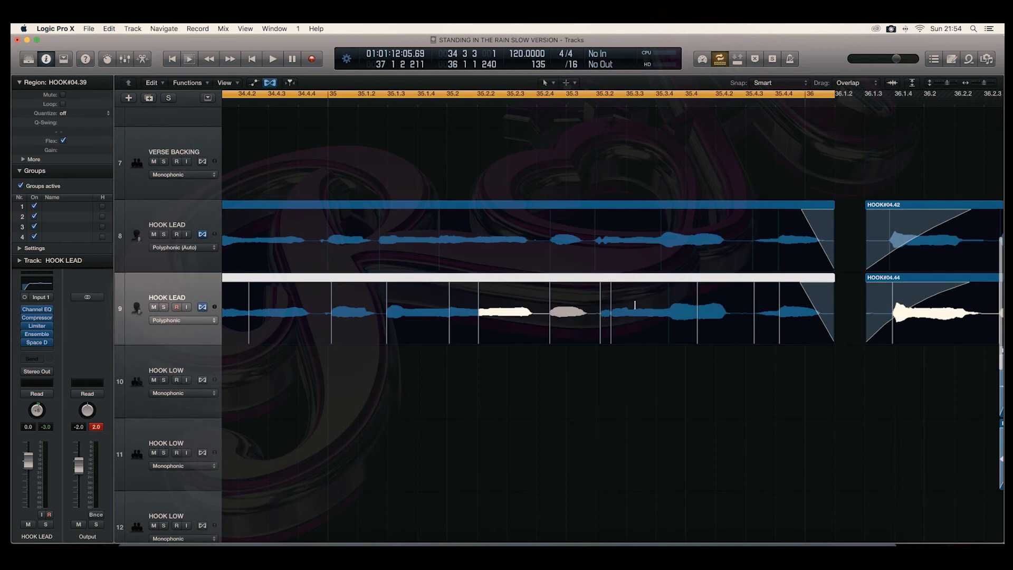
scroll(620, 307, left, 5)
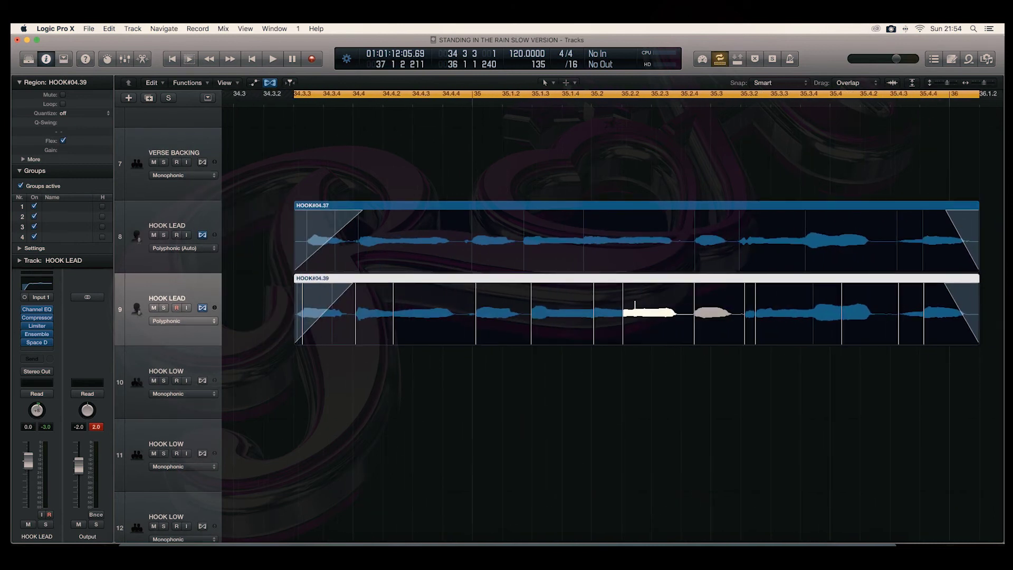
scroll(634, 305, left, 2)
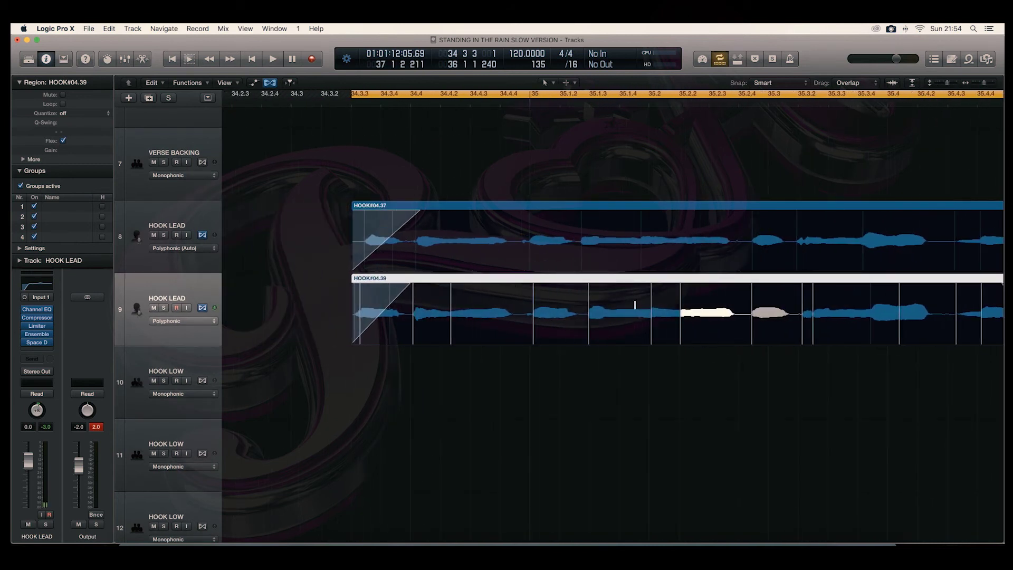
Step: Play the looped section to check the aligned leads, then redraw the cycle range in the ruler
key(space)
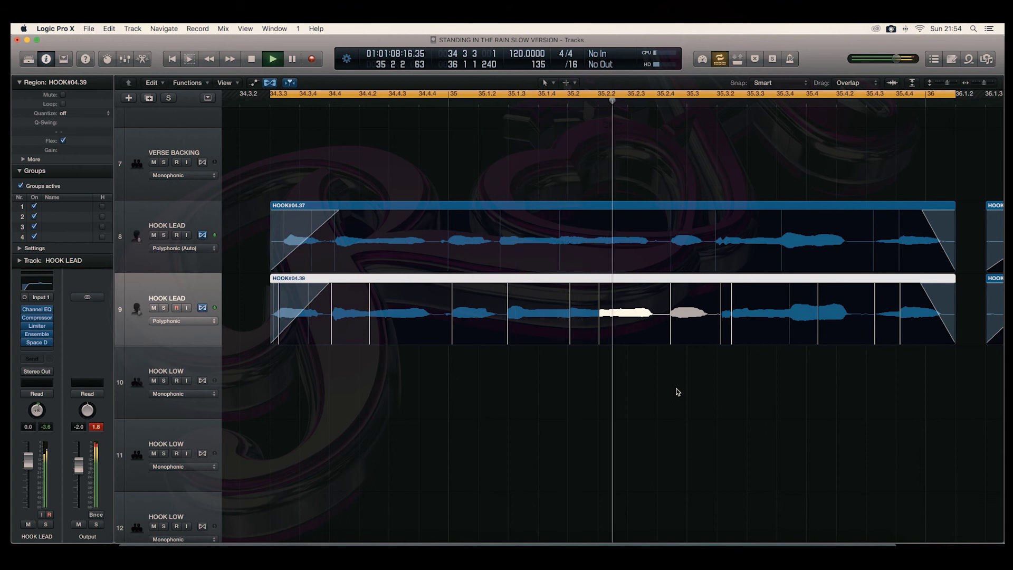
key(space)
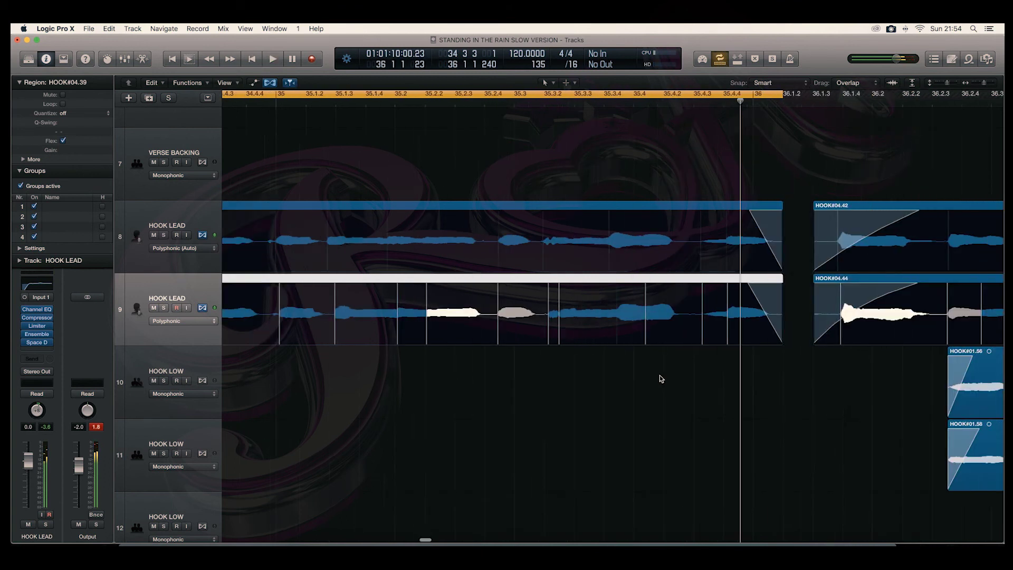
scroll(661, 378, right, 5)
drag(621, 93, 969, 102)
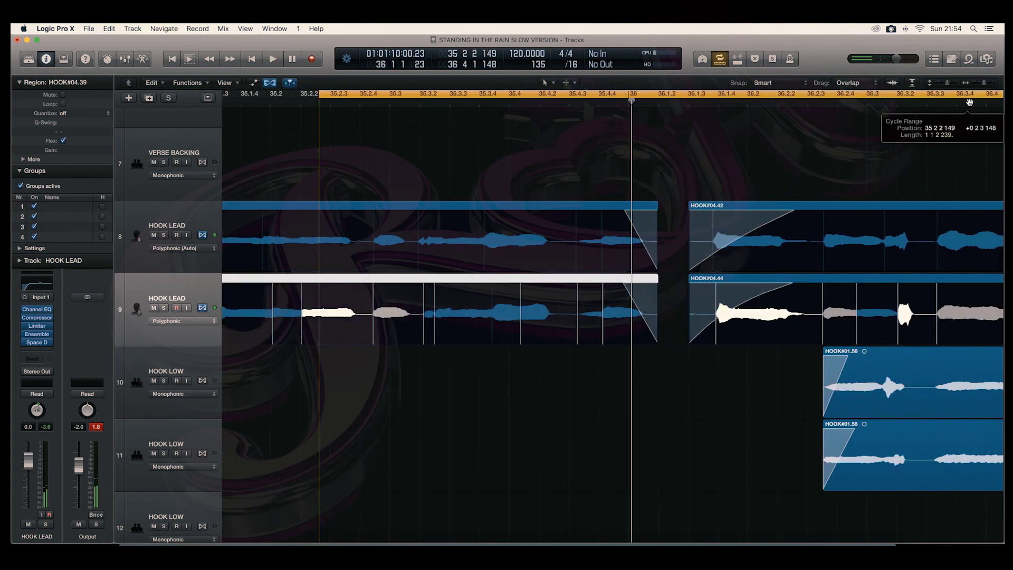
scroll(739, 212, right, 3)
Step: Loop and audition region HOOK#04.42, then turn Cycle off and deselect the region
click(630, 97)
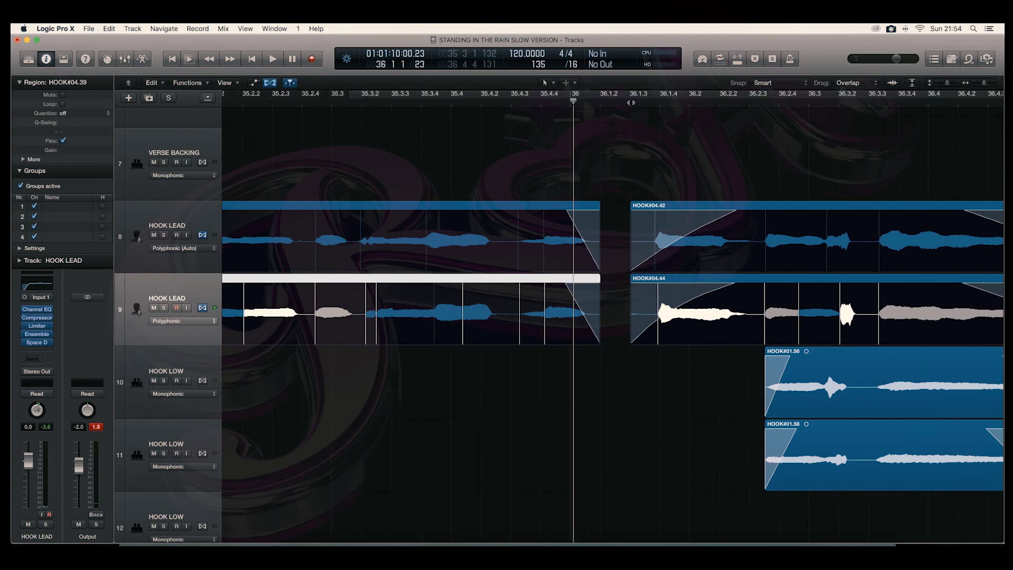
click(655, 208)
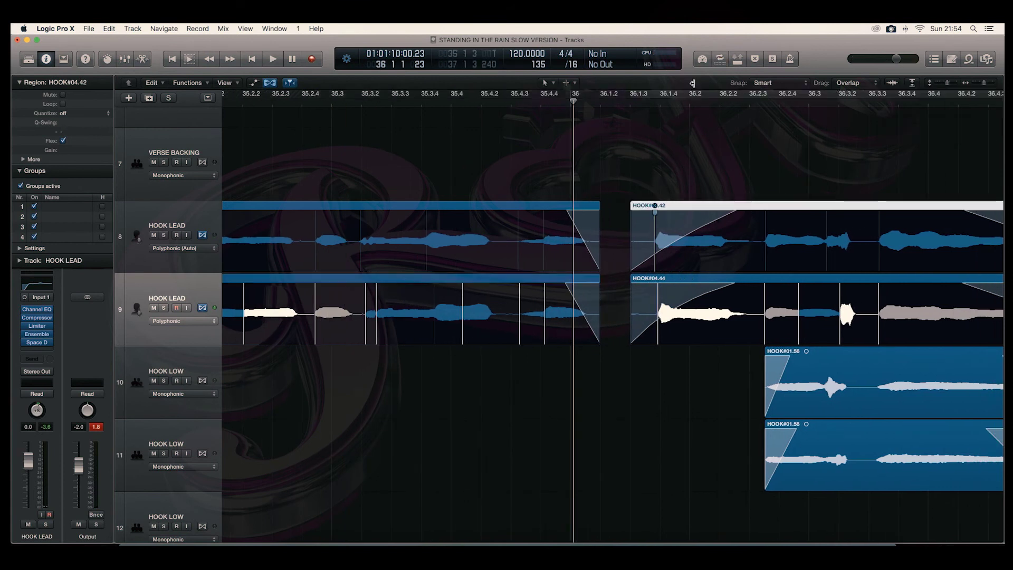
click(638, 95)
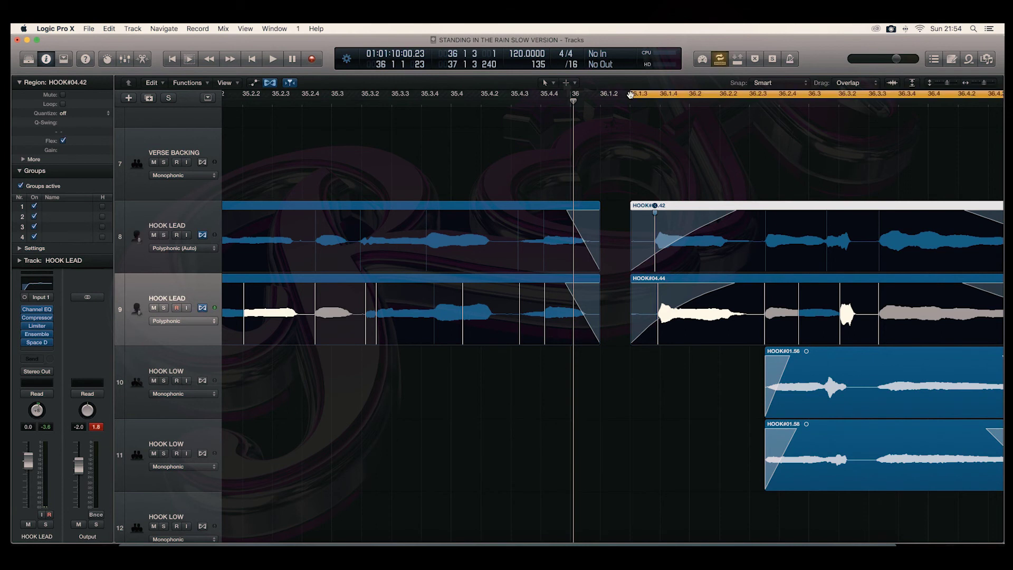
key(space)
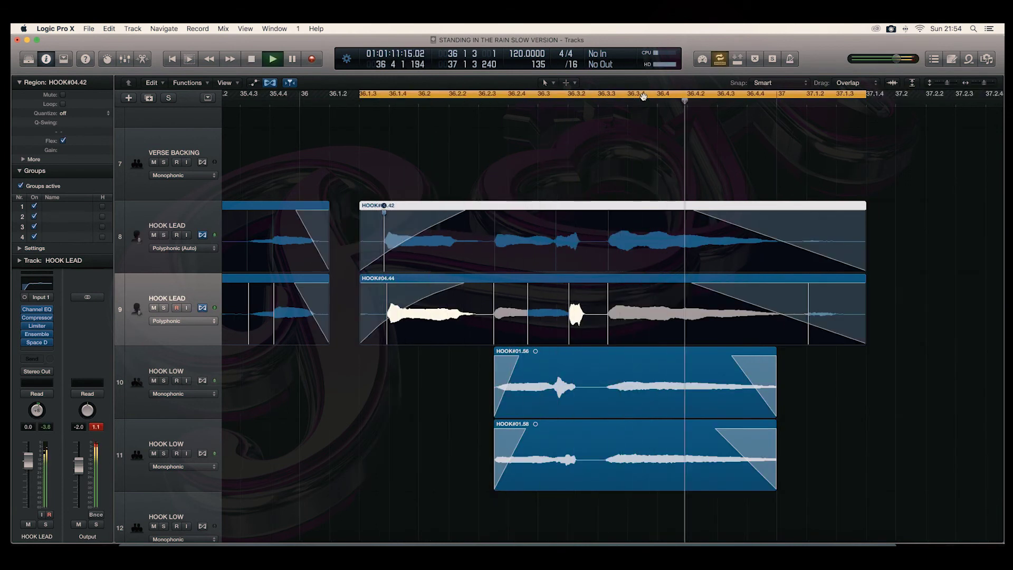
key(space)
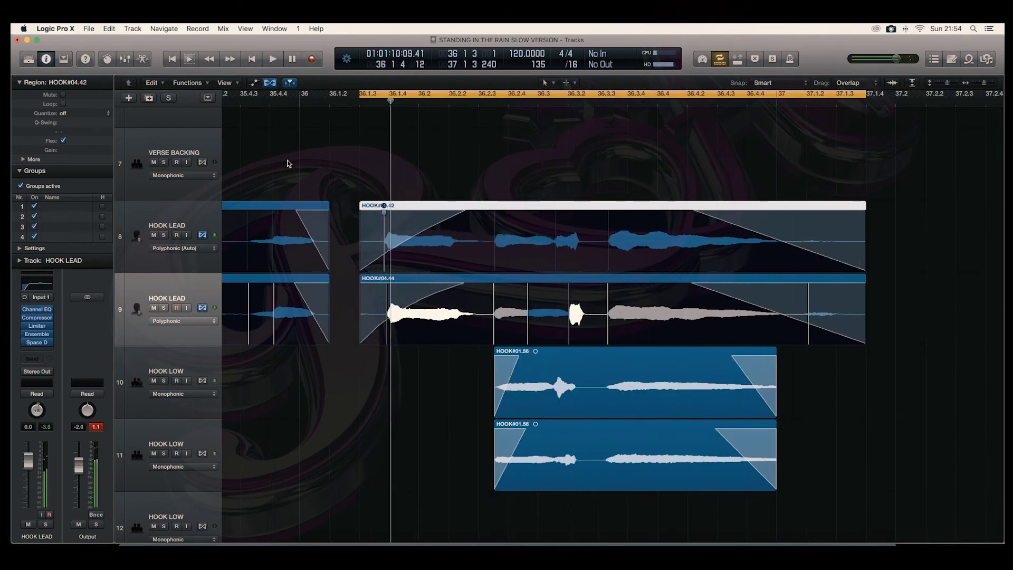
click(377, 97)
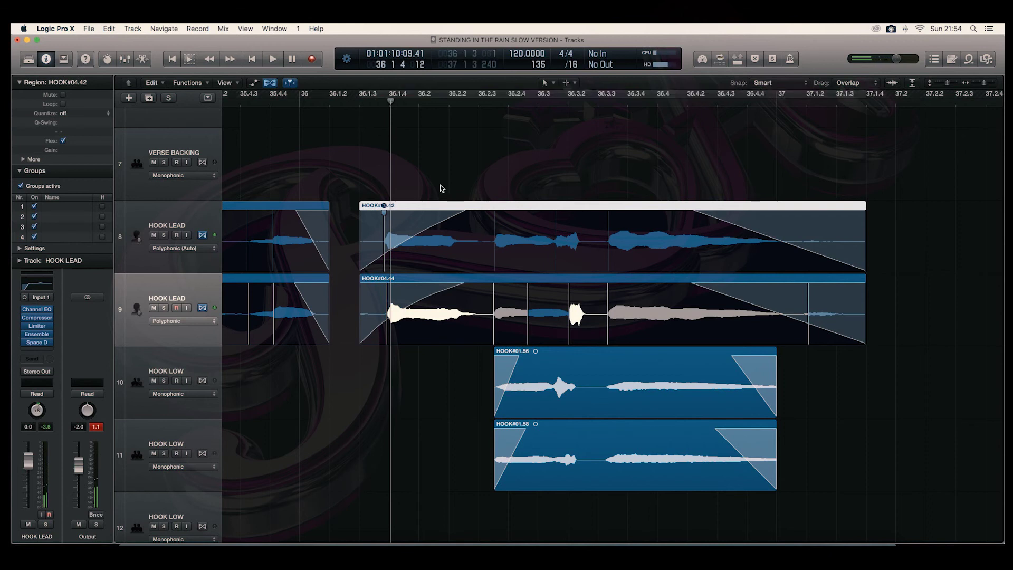
click(531, 167)
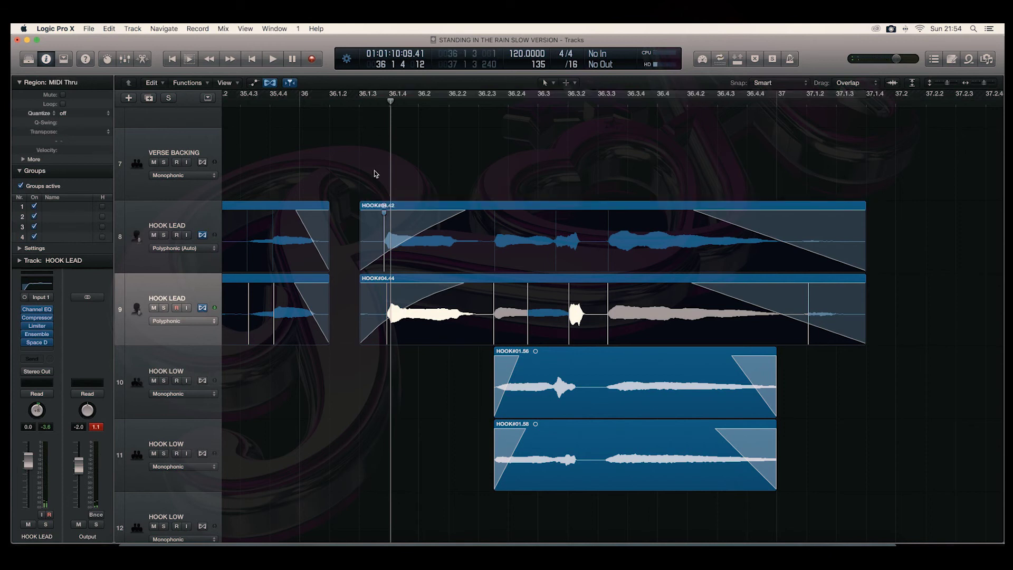
scroll(400, 174, left, 5)
Step: Add one more flex marker to HOOK#04.39, then set a cycle range over bars 31–51
scroll(400, 171, left, 3)
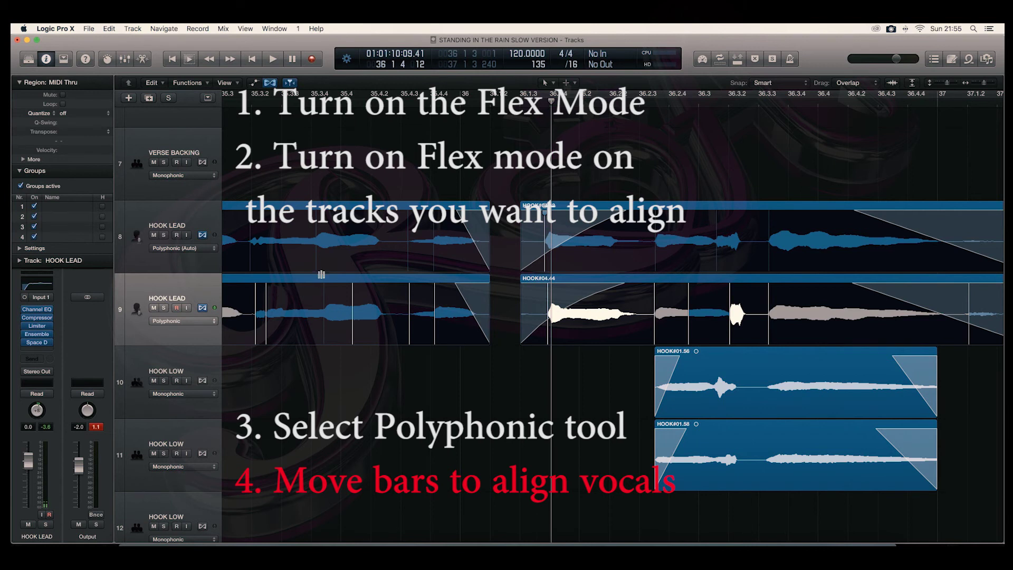
click(299, 306)
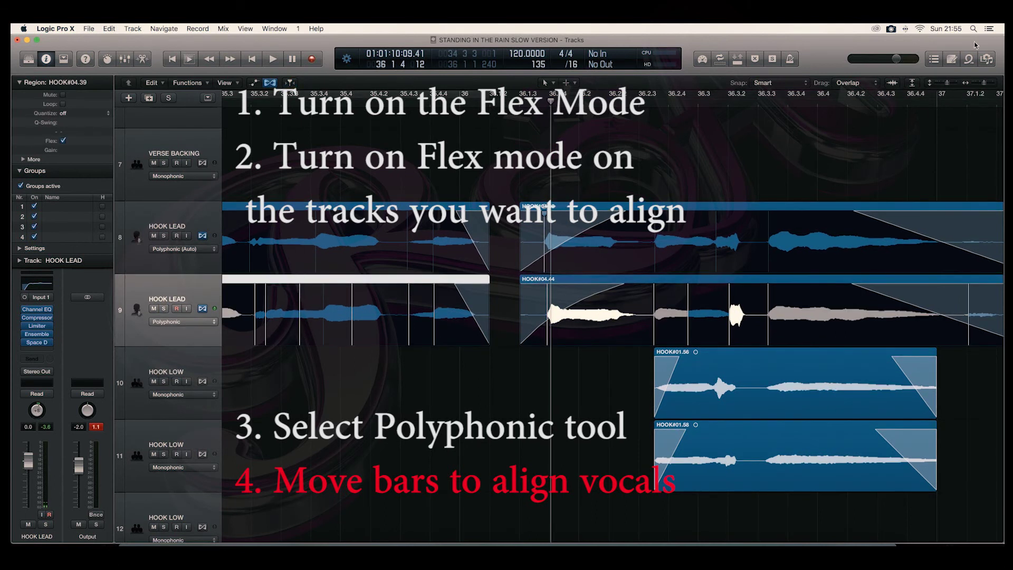
drag(985, 84, 981, 85)
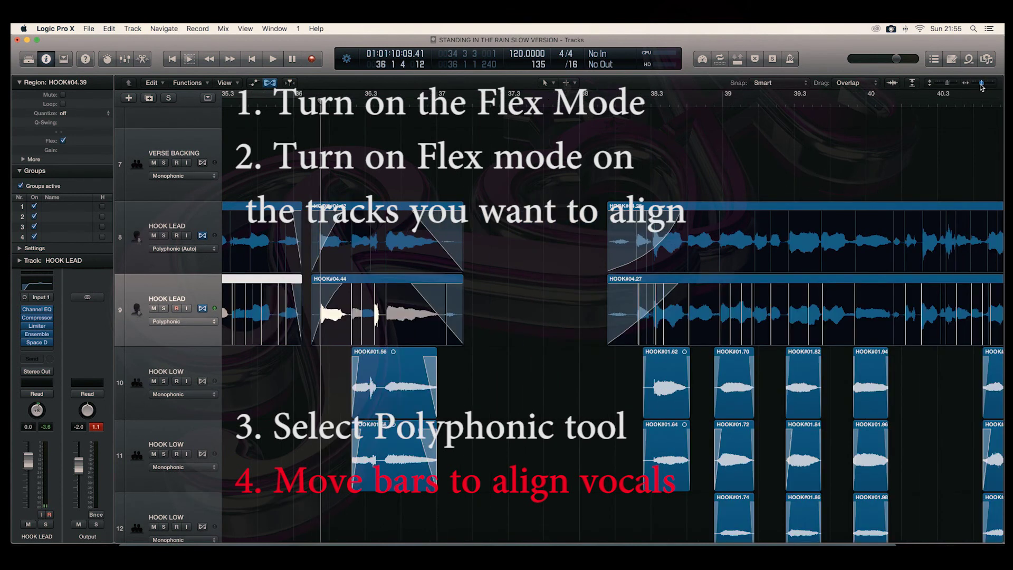
click(947, 84)
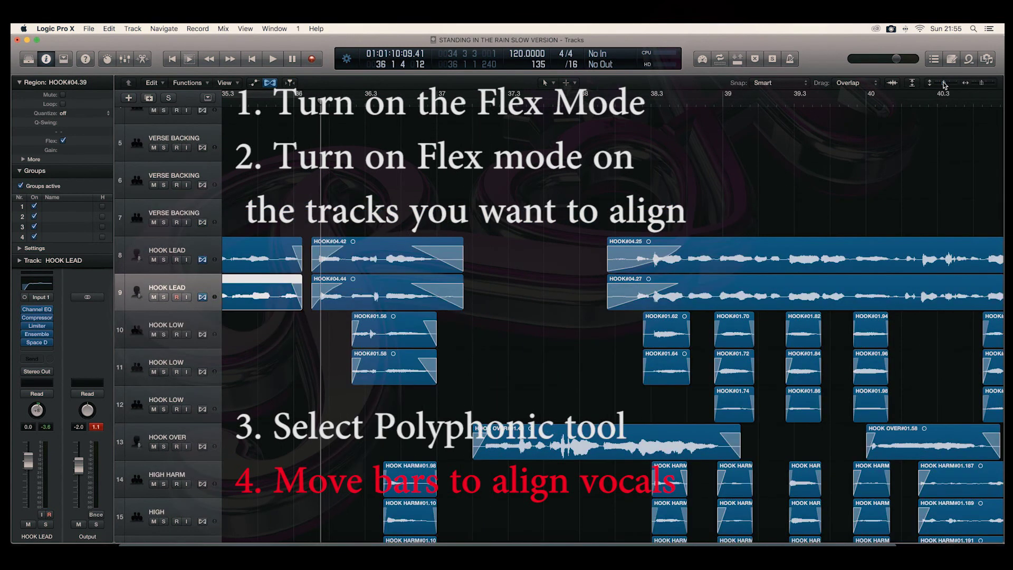
click(976, 83)
click(977, 83)
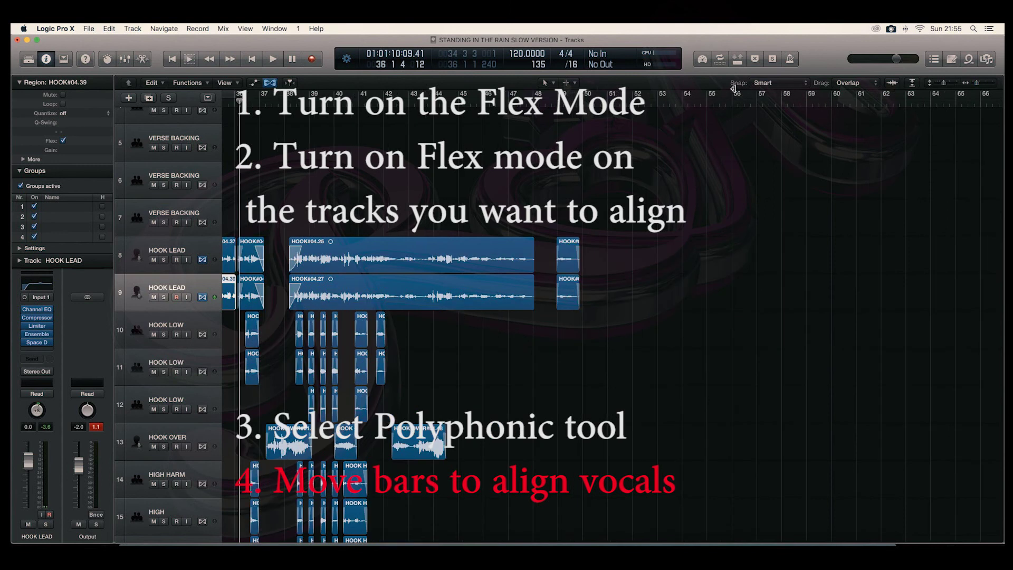
drag(608, 97, 389, 126)
Step: Start cycled playback looping the hook from bar 31 to bar 51
key(space)
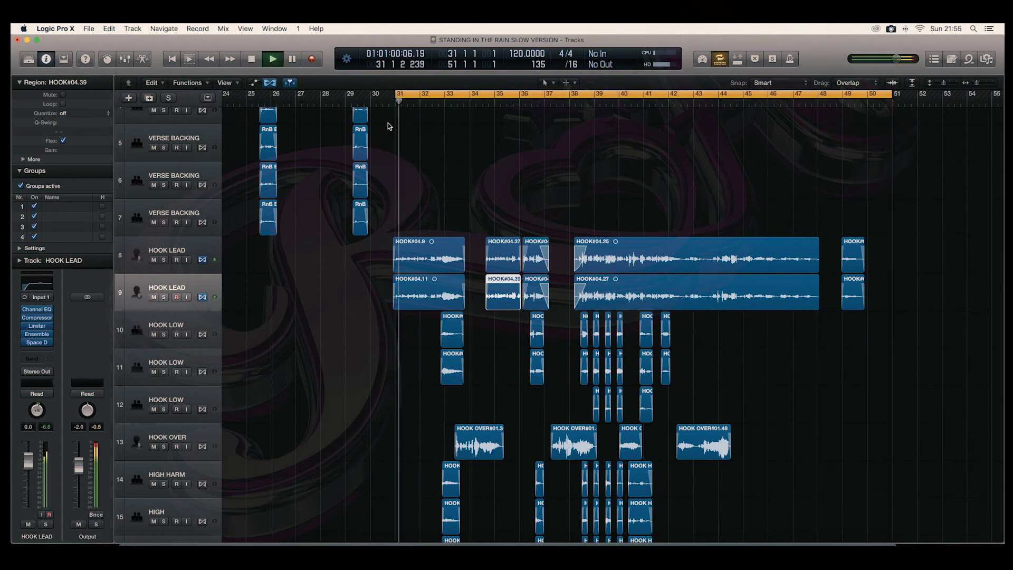